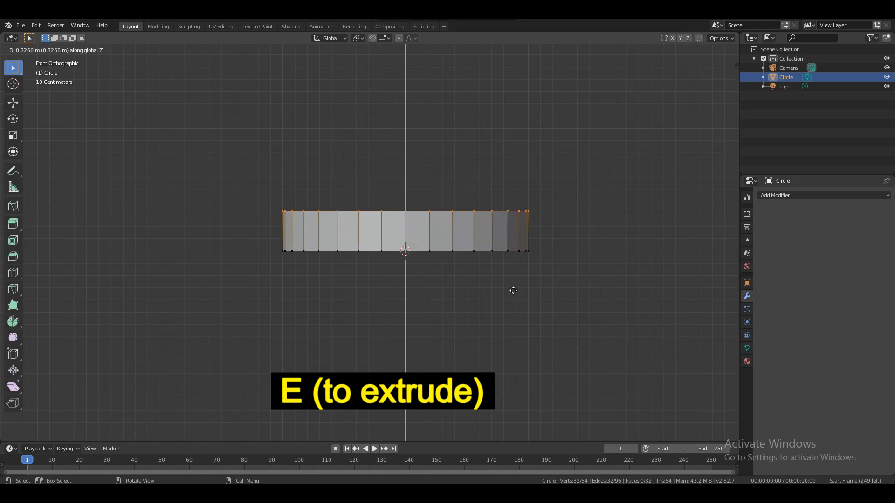
Extrude the circle upward about 0.39 m and scale its top ring outward by about 1.107.
{"action": "left_click", "coordinate": [513, 285]}
{"action": "key", "text": "s"}
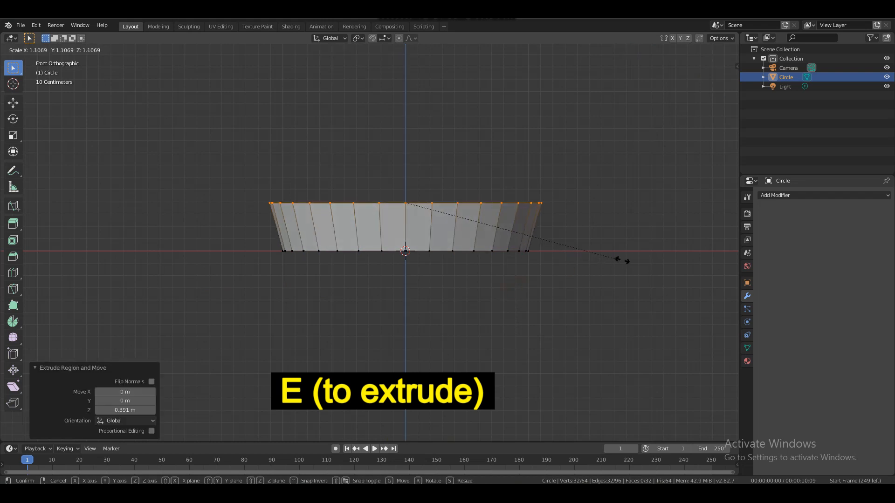
{"action": "left_click", "coordinate": [620, 260]}
Select the bottom edge loop of the ring and close it with a Grid Fill.
{"action": "left_click_drag", "start_coordinate": [715, 90], "coordinate": [565, 206]}
{"action": "left_click_drag", "start_coordinate": [726, 80], "coordinate": [508, 95]}
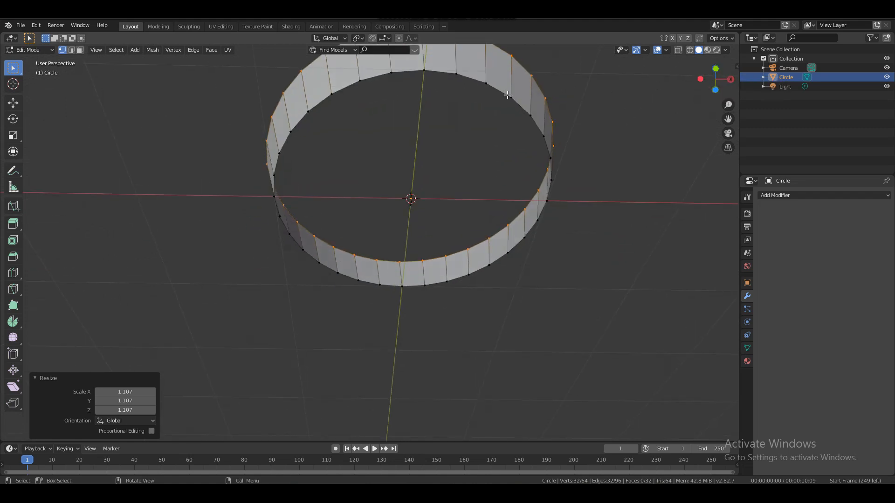
{"action": "left_click", "coordinate": [486, 81]}
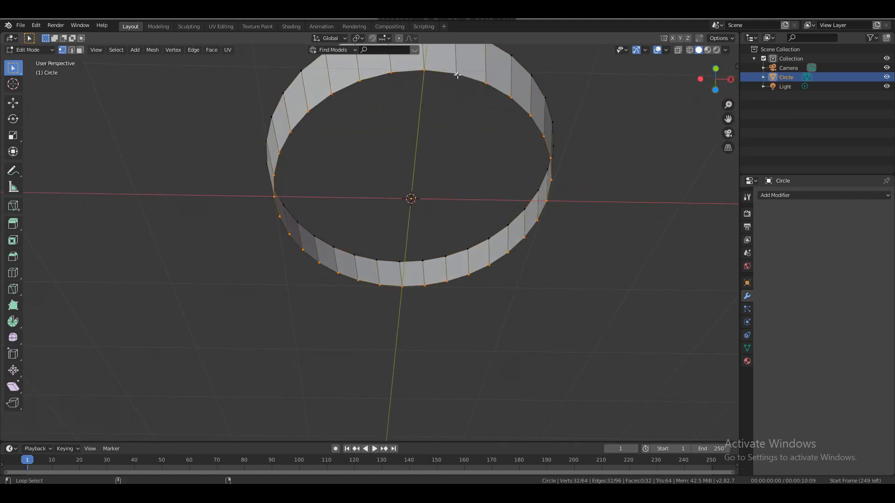
{"action": "left_click", "coordinate": [213, 52]}
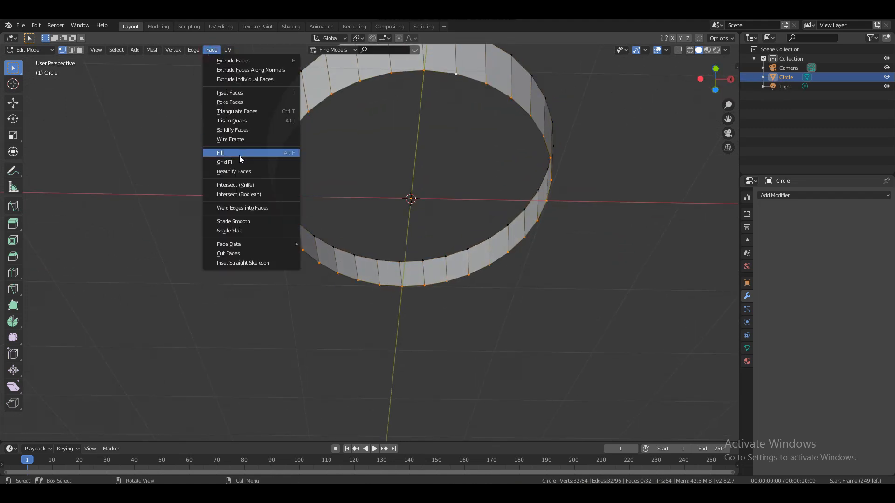
{"action": "left_click", "coordinate": [239, 160]}
Add four evenly spaced horizontal loop cuts around the pan's side wall.
{"action": "left_click_drag", "start_coordinate": [725, 76], "coordinate": [527, 186]}
{"action": "left_click_drag", "start_coordinate": [728, 77], "coordinate": [503, 195]}
{"action": "key", "text": "ctrl+r"}
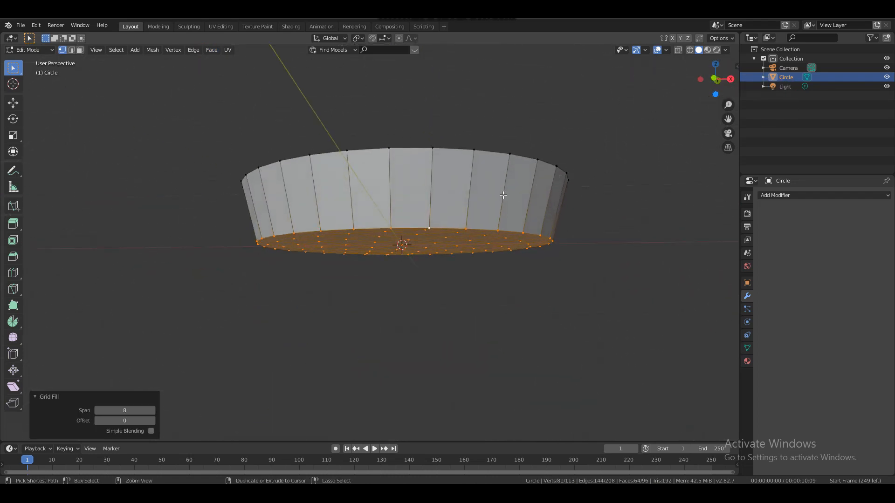
{"action": "key", "text": "4"}
{"action": "left_click", "coordinate": [503, 195]}
{"action": "left_click", "coordinate": [504, 195]}
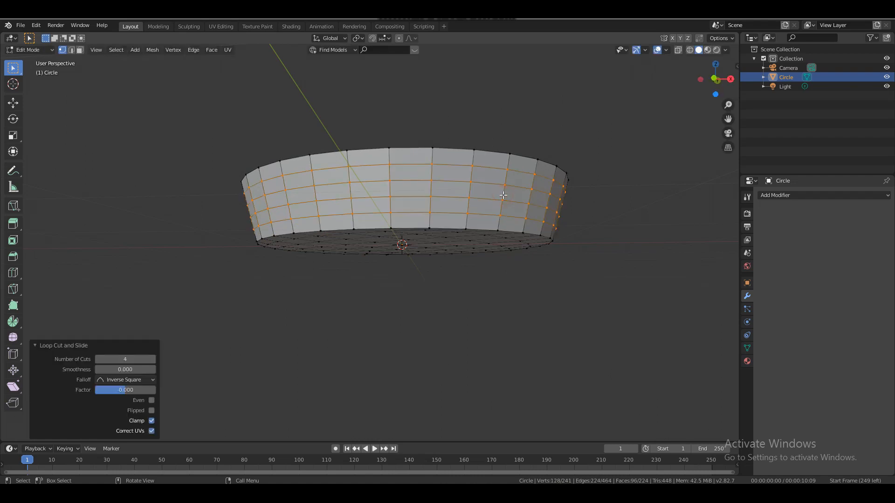
Select two neighbouring wall faces just below the rim and extrude them about 2.88 m along X as the handle.
{"action": "left_click", "coordinate": [701, 86]}
{"action": "left_click_drag", "start_coordinate": [714, 79], "coordinate": [577, 174]}
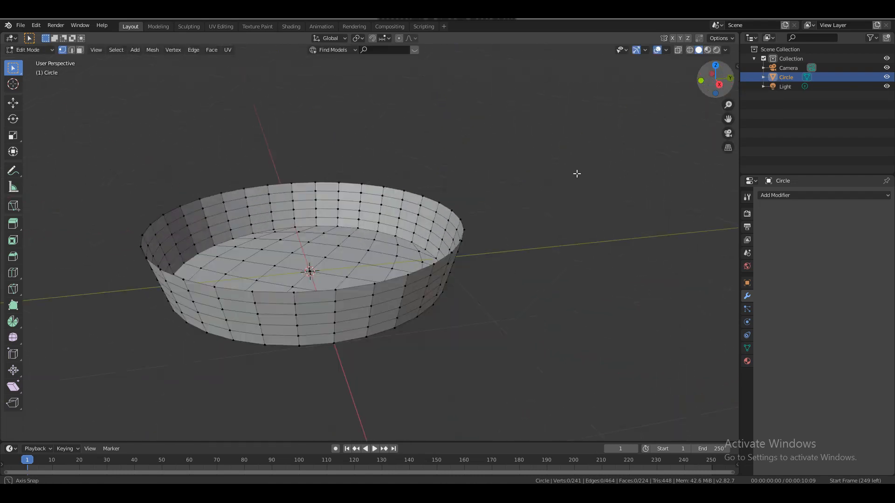
{"action": "key", "text": "KP_3"}
{"action": "left_click_drag", "start_coordinate": [266, 180], "coordinate": [338, 216]}
{"action": "left_click_drag", "start_coordinate": [710, 85], "coordinate": [525, 243]}
{"action": "key", "text": "KP_1"}
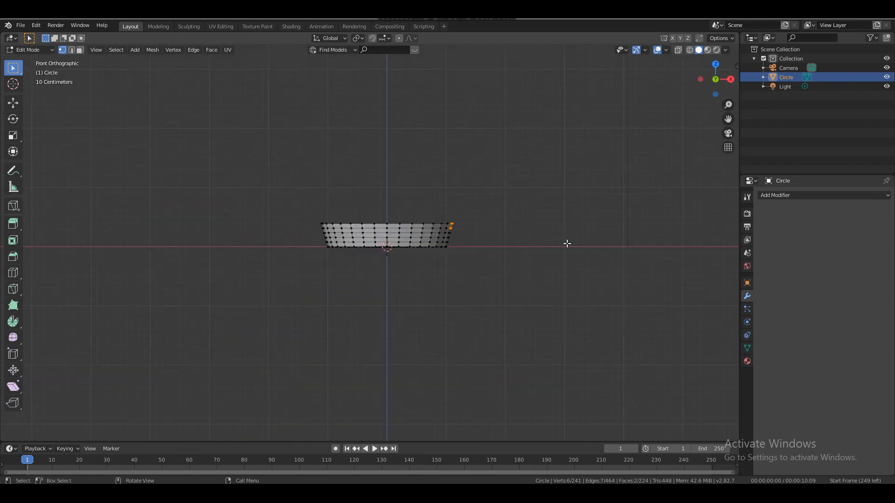
{"action": "key", "text": "e"}
{"action": "key", "text": "x"}
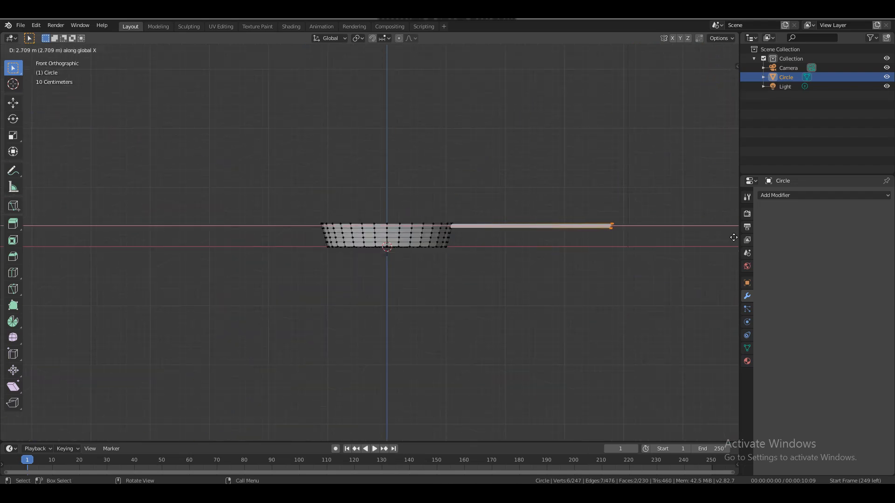
{"action": "left_click", "coordinate": [737, 238]}
Raise the free end of the handle about 0.079 m along Z.
{"action": "key", "text": "g"}
{"action": "key", "text": "z"}
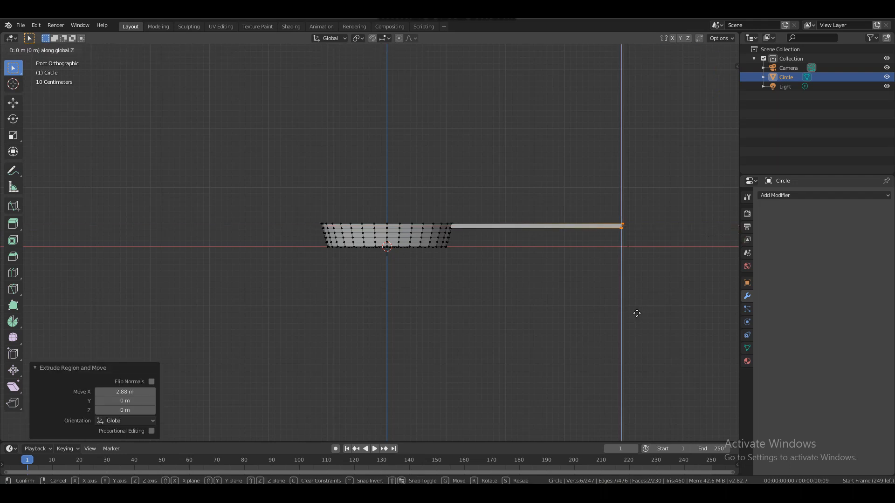
{"action": "left_click", "coordinate": [636, 307]}
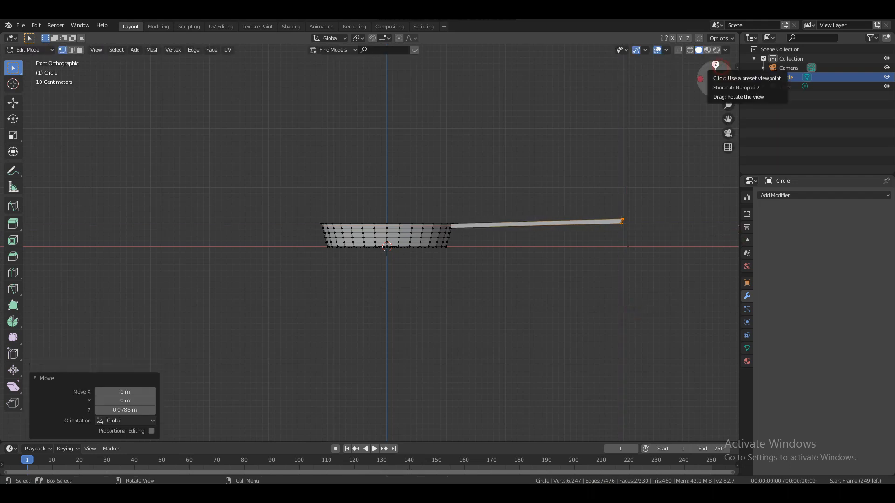
Select the middle edge at the handle's free end and move it slightly inward along X, about -0.017 m.
{"action": "left_click_drag", "start_coordinate": [713, 66], "coordinate": [686, 38]}
{"action": "left_click_drag", "start_coordinate": [602, 182], "coordinate": [607, 200]}
{"action": "left_click_drag", "start_coordinate": [706, 74], "coordinate": [707, 87]}
{"action": "key", "text": "g"}
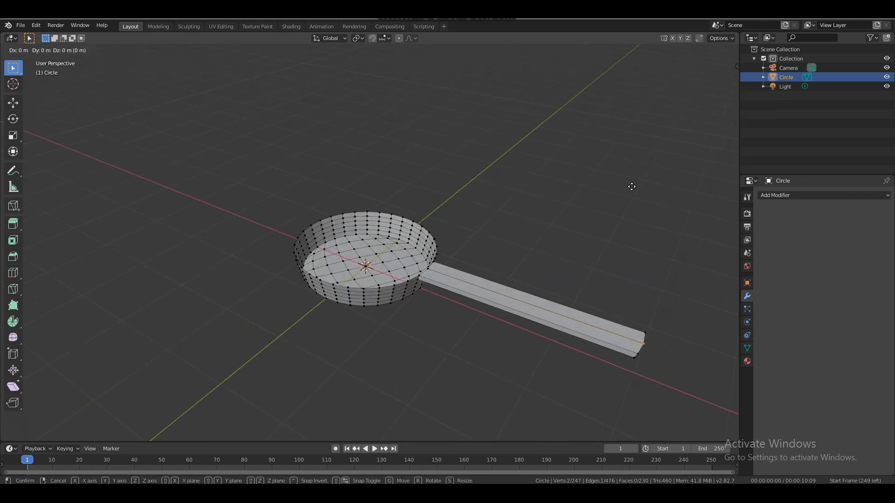
{"action": "key", "text": "x"}
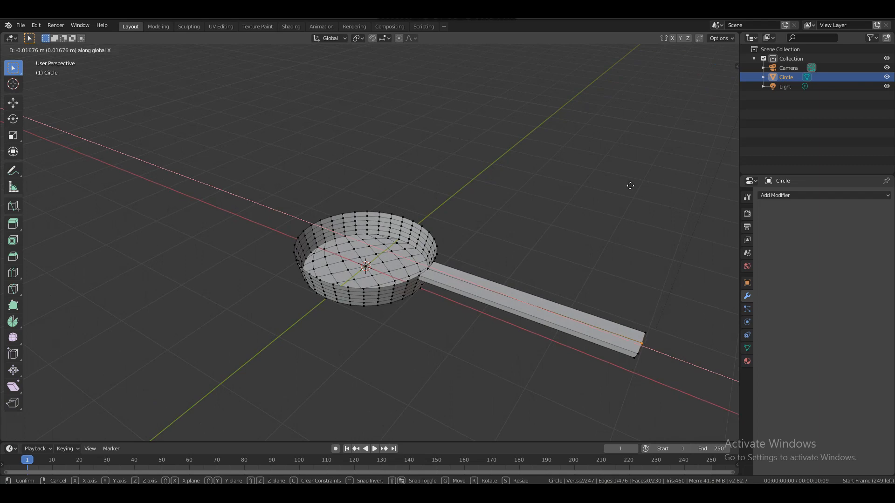
{"action": "left_click", "coordinate": [630, 186]}
{"action": "left_click", "coordinate": [592, 208]}
Add one loop cut across the handle and slide it close to the pan wall, with a factor of about 0.966.
{"action": "scroll", "coordinate": [572, 270], "scroll_direction": "up", "scroll_amount": 2}
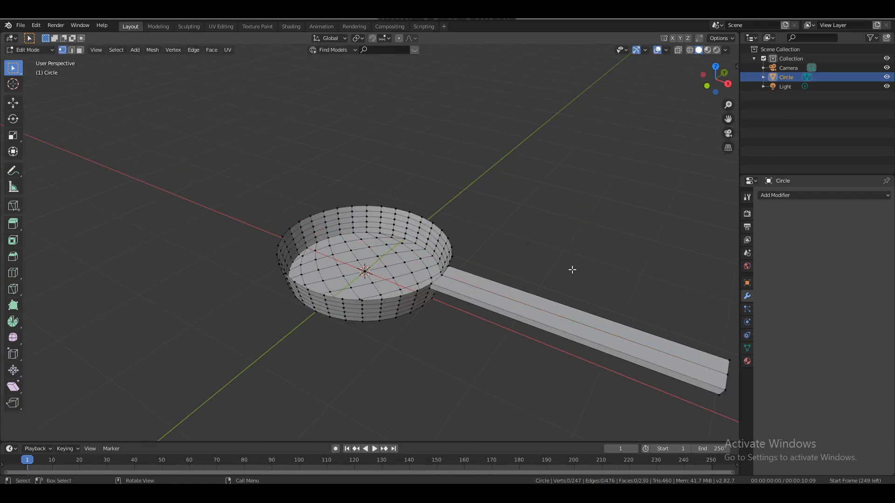
{"action": "key", "text": "ctrl+r"}
{"action": "left_click", "coordinate": [561, 322]}
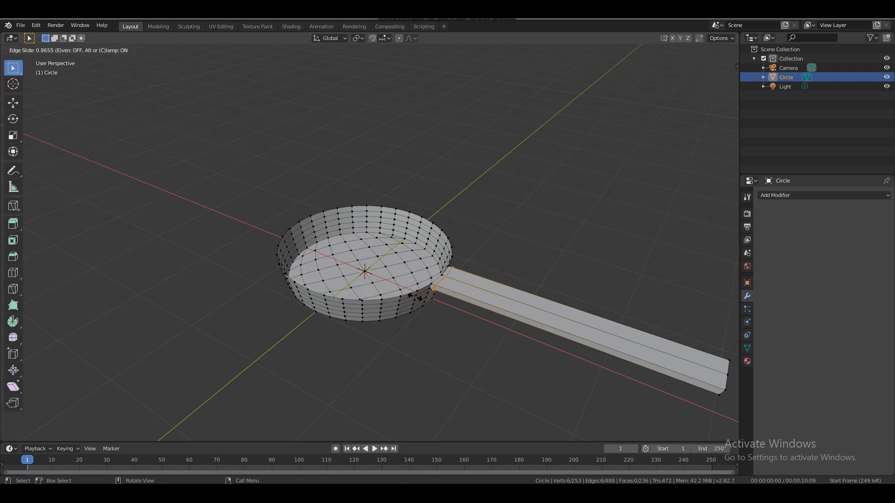
{"action": "left_click", "coordinate": [415, 297]}
Fill the two openings in the pan wall where the handle joins it with new faces.
{"action": "left_click_drag", "start_coordinate": [716, 80], "coordinate": [813, 84]}
{"action": "scroll", "coordinate": [553, 116], "scroll_direction": "up", "scroll_amount": 5}
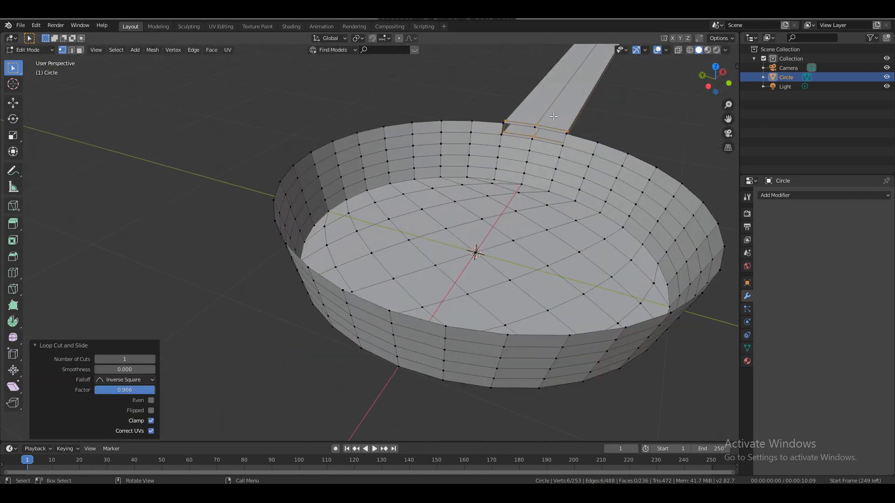
{"action": "scroll", "coordinate": [553, 116], "scroll_direction": "up", "scroll_amount": 2}
{"action": "left_click_drag", "start_coordinate": [718, 75], "coordinate": [680, 76]}
{"action": "left_click_drag", "start_coordinate": [728, 119], "coordinate": [531, 175]}
{"action": "left_click", "coordinate": [534, 165]}
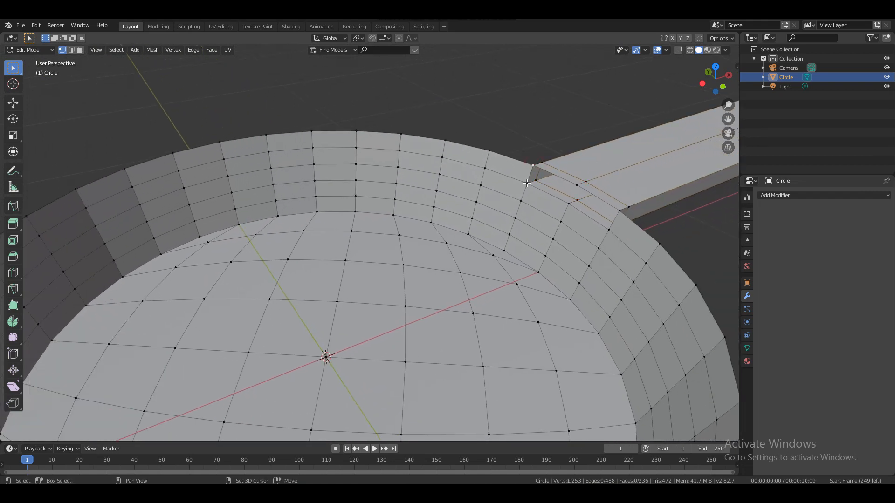
{"action": "left_click", "coordinate": [577, 184], "text": "shift"}
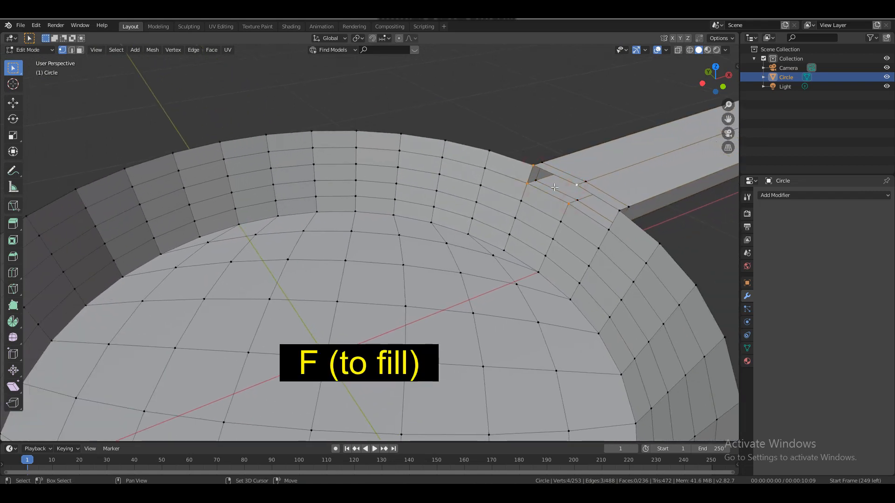
{"action": "left_click_drag", "start_coordinate": [519, 151], "coordinate": [548, 214], "text": "ctrl"}
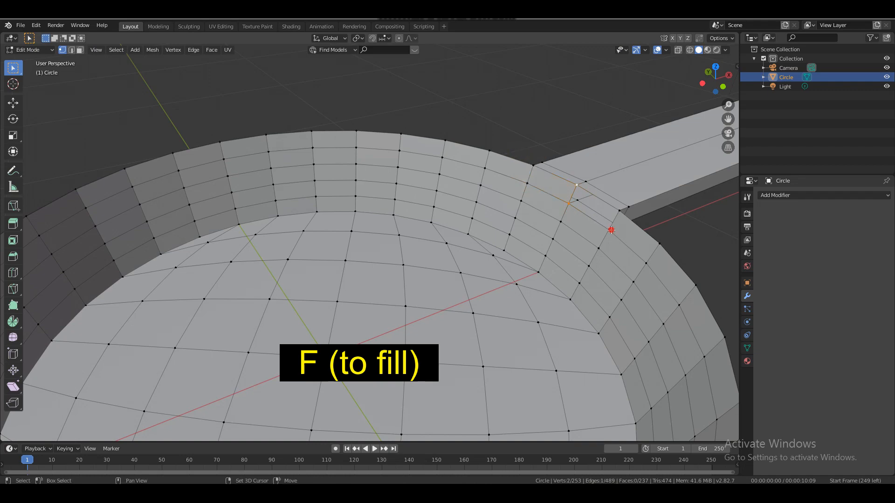
{"action": "left_click", "coordinate": [610, 230], "text": "shift"}
Select the handle's edge loop beside the pan wall and scale it to about 0.653.
{"action": "scroll", "coordinate": [583, 227], "scroll_direction": "down", "scroll_amount": 4}
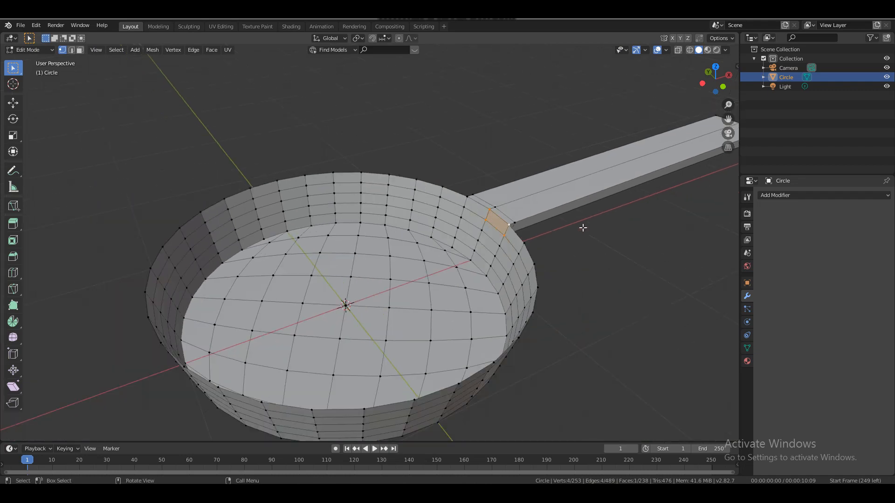
{"action": "left_click_drag", "start_coordinate": [703, 93], "coordinate": [554, 324]}
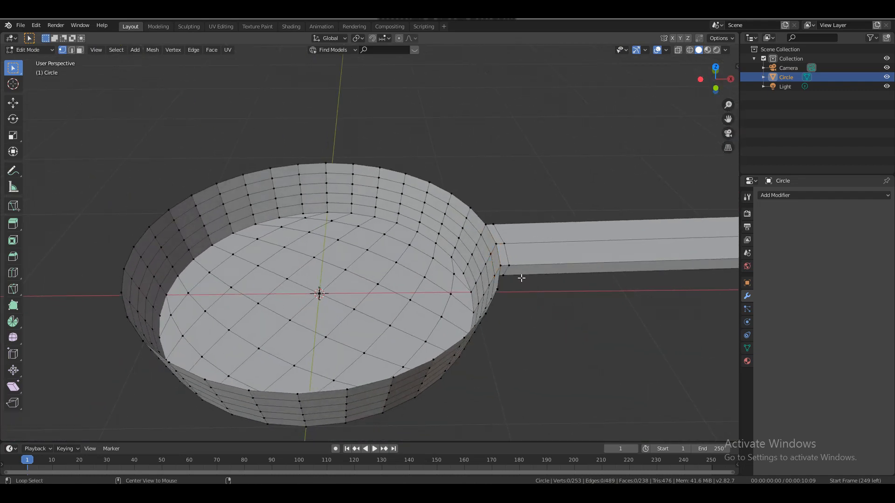
{"action": "left_click_drag", "start_coordinate": [715, 79], "coordinate": [643, 168]}
{"action": "key", "text": "s"}
{"action": "left_click", "coordinate": [585, 222]}
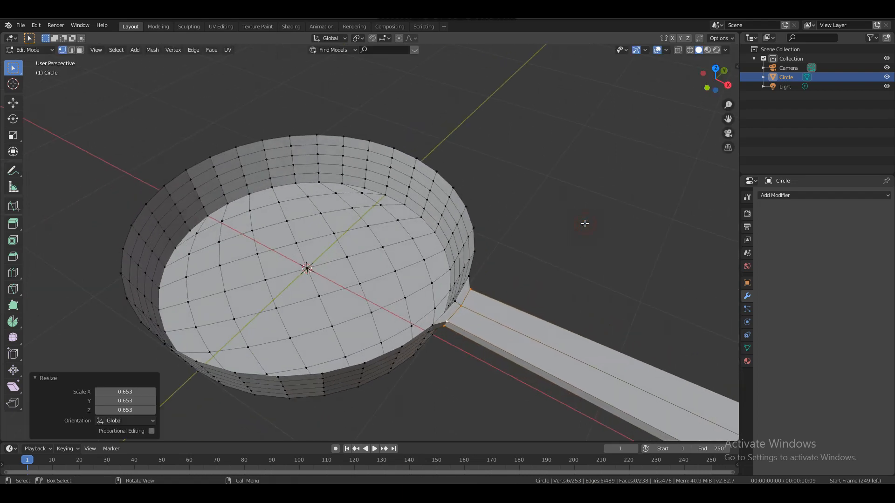
Scale the handle's edge loop beside the pan down a little further, to about 0.95.
{"action": "scroll", "coordinate": [585, 224], "scroll_direction": "down", "scroll_amount": 3}
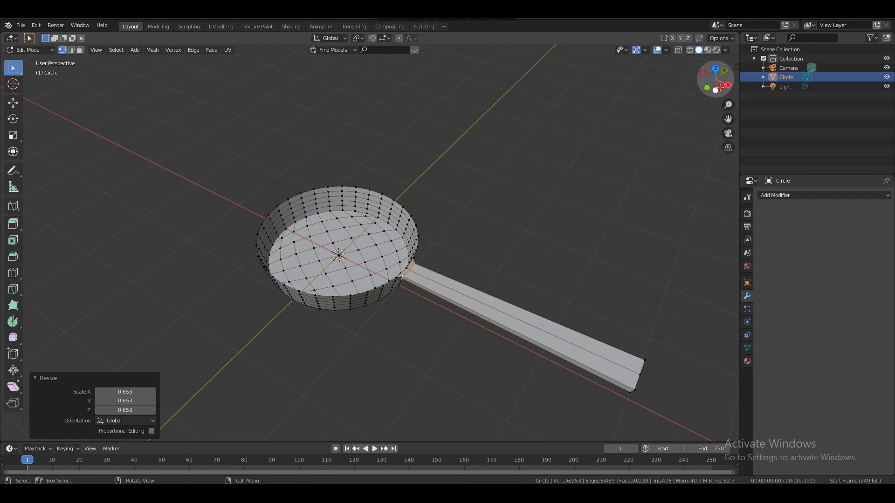
{"action": "mouse_move", "coordinate": [715, 79]}
{"action": "left_mouse_down"}
{"action": "mouse_move", "coordinate": [716, 58]}
{"action": "mouse_move", "coordinate": [716, 77]}
{"action": "left_mouse_up"}
{"action": "middle_click_drag", "start_coordinate": [587, 192], "coordinate": [593, 218]}
{"action": "scroll", "coordinate": [594, 219], "scroll_direction": "up", "scroll_amount": 2}
{"action": "key", "text": "s"}
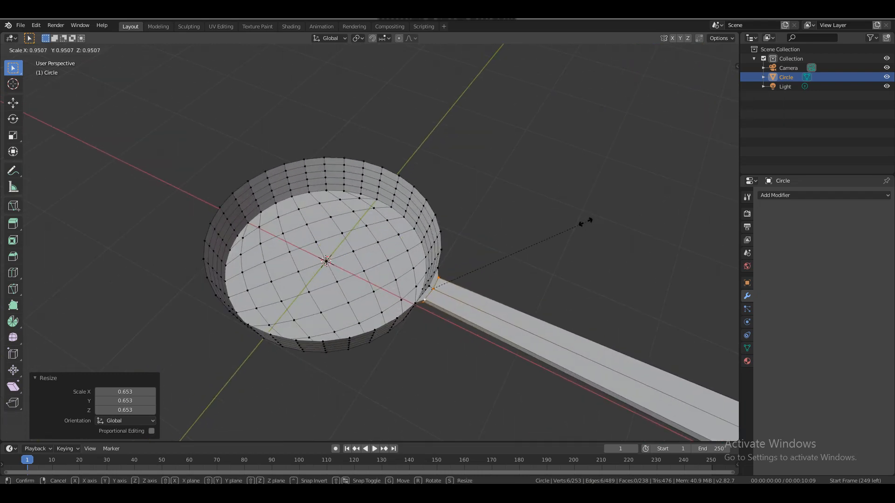
{"action": "left_click", "coordinate": [583, 224]}
Return to Object Mode and add a Subdivision Surface modifier and a Solidify modifier to the pan.
{"action": "key", "text": "Tab"}
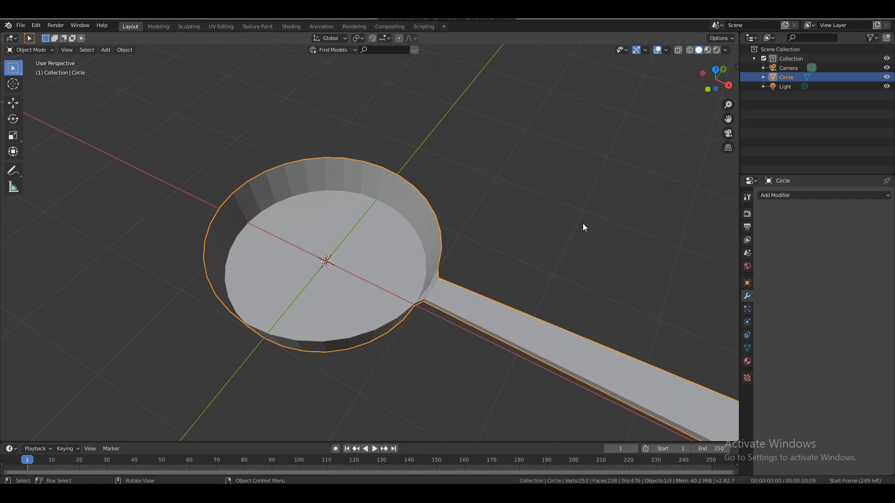
{"action": "left_click", "coordinate": [774, 195]}
{"action": "left_click", "coordinate": [717, 349]}
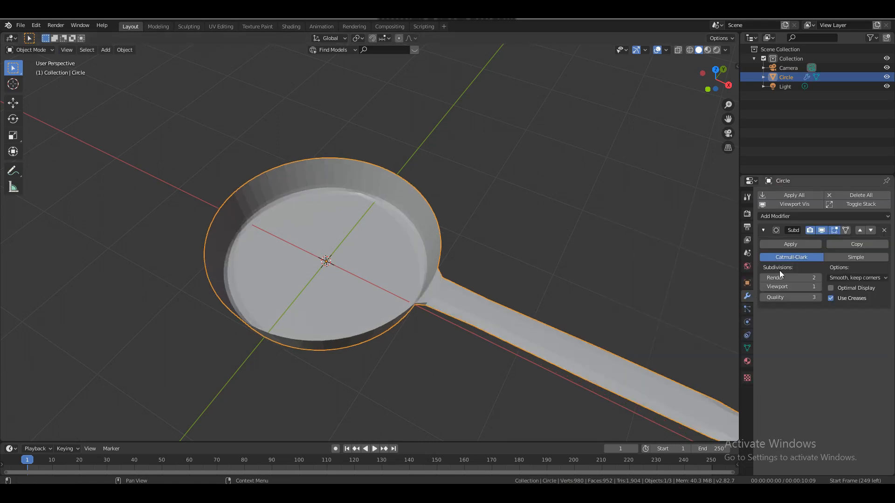
{"action": "left_click", "coordinate": [773, 216]}
{"action": "left_click", "coordinate": [713, 360]}
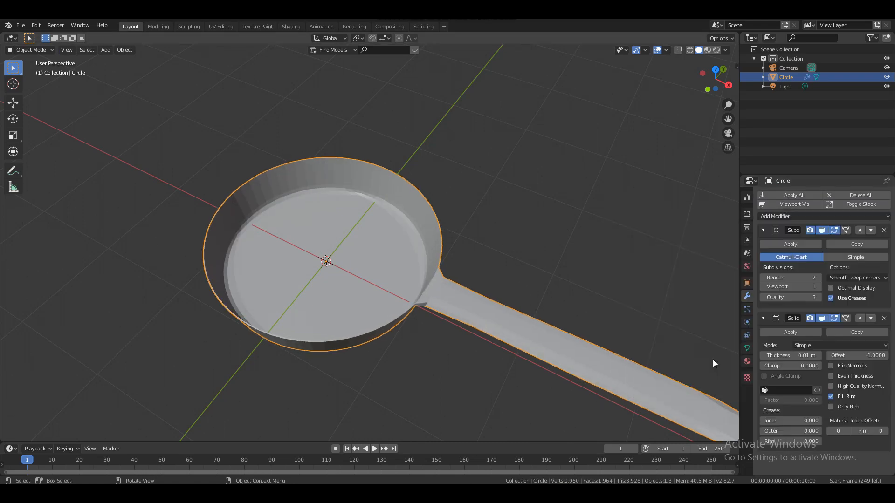
Set the Subdivision Surface viewport level to 3 and the Solidify thickness to 0.02 m.
{"action": "left_click", "coordinate": [819, 287]}
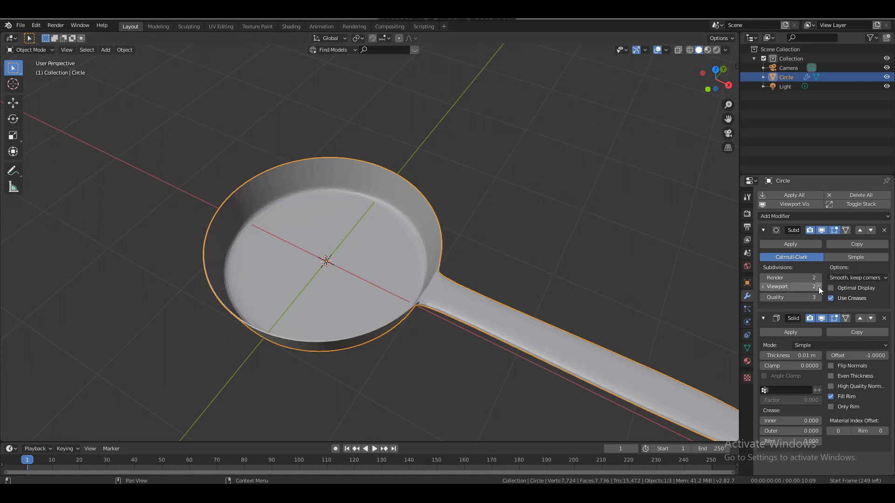
{"action": "left_click", "coordinate": [819, 286]}
{"action": "left_click", "coordinate": [762, 230]}
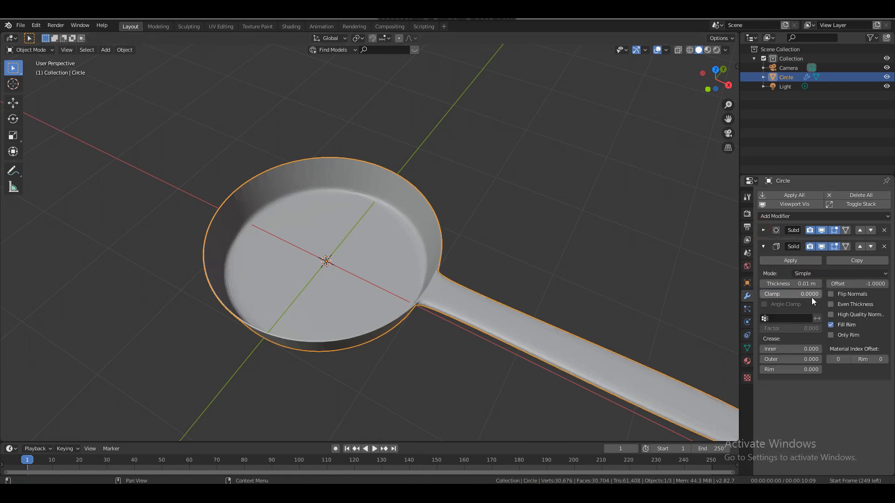
{"action": "left_click", "coordinate": [817, 284]}
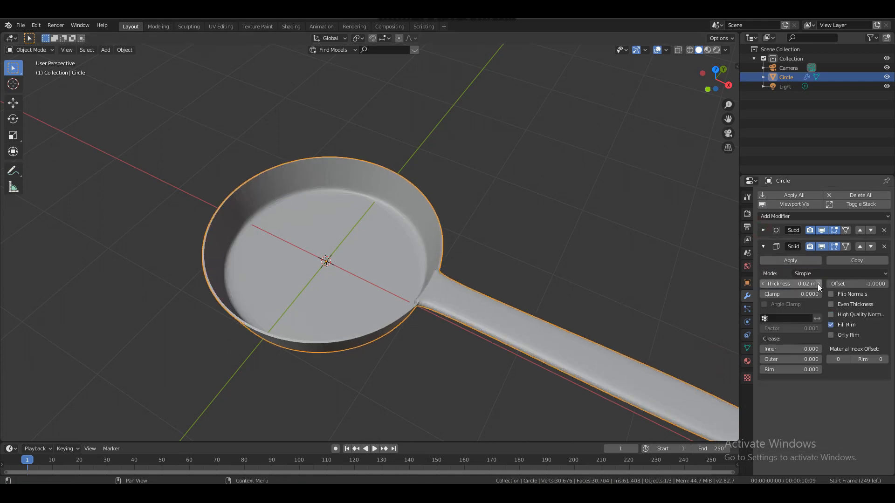
{"action": "left_click", "coordinate": [762, 246]}
Turn off the viewport display of both the Subdivision Surface and Solidify modifiers.
{"action": "left_click_drag", "start_coordinate": [715, 78], "coordinate": [641, 114]}
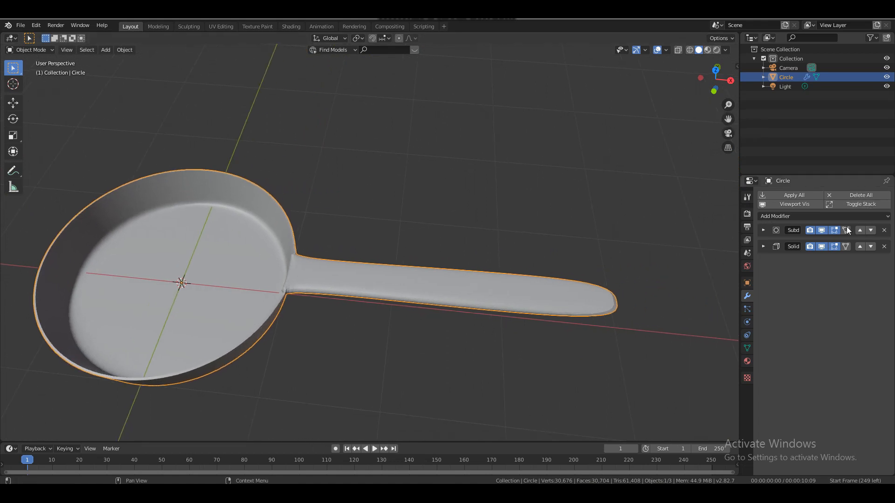
{"action": "left_click", "coordinate": [821, 230]}
{"action": "left_click", "coordinate": [821, 246]}
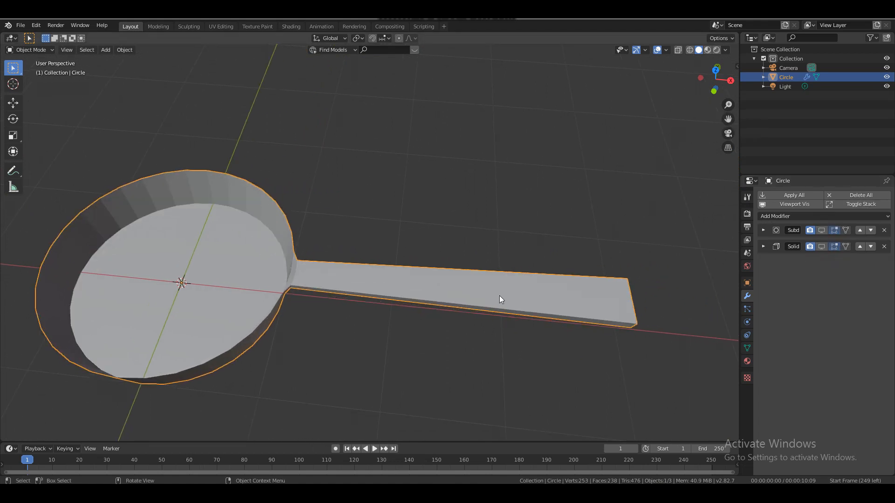
In Edit Mode, add a loop cut across the handle and slide it toward the pan with a factor of about 0.5.
{"action": "key", "text": "Tab"}
{"action": "scroll", "coordinate": [500, 300], "scroll_direction": "up", "scroll_amount": 3}
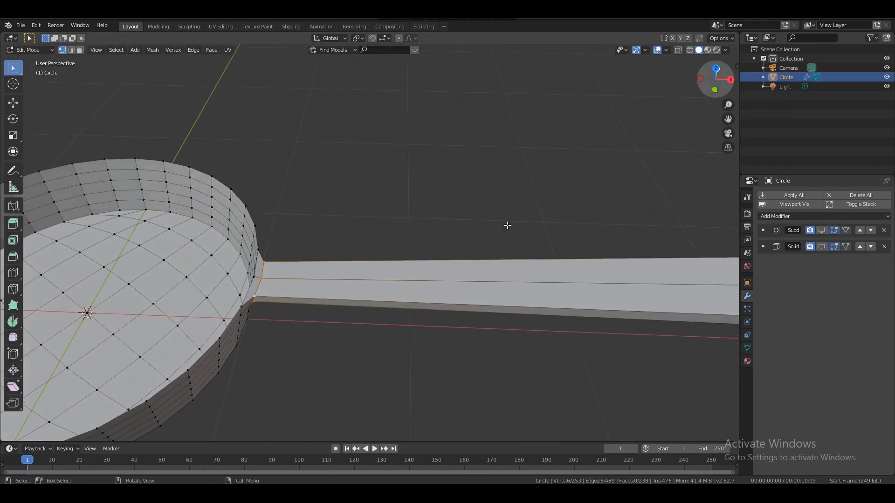
{"action": "key", "text": "ctrl+r"}
{"action": "left_click", "coordinate": [481, 283]}
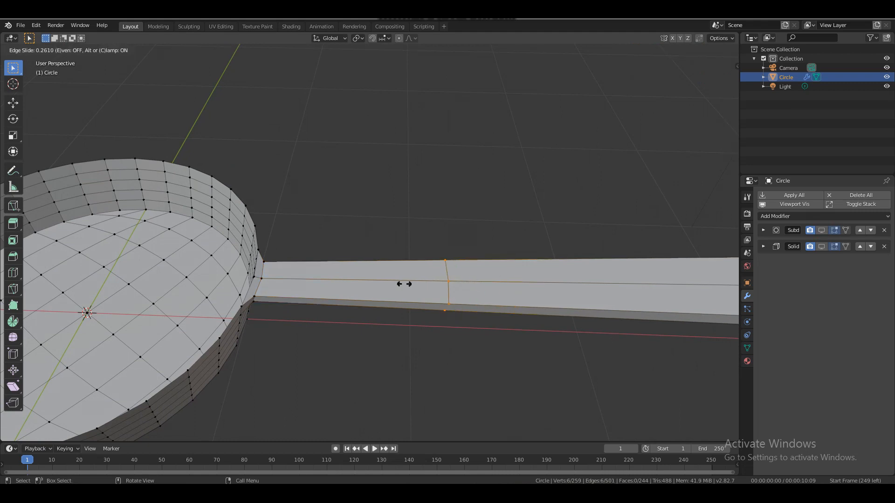
{"action": "left_click", "coordinate": [350, 278]}
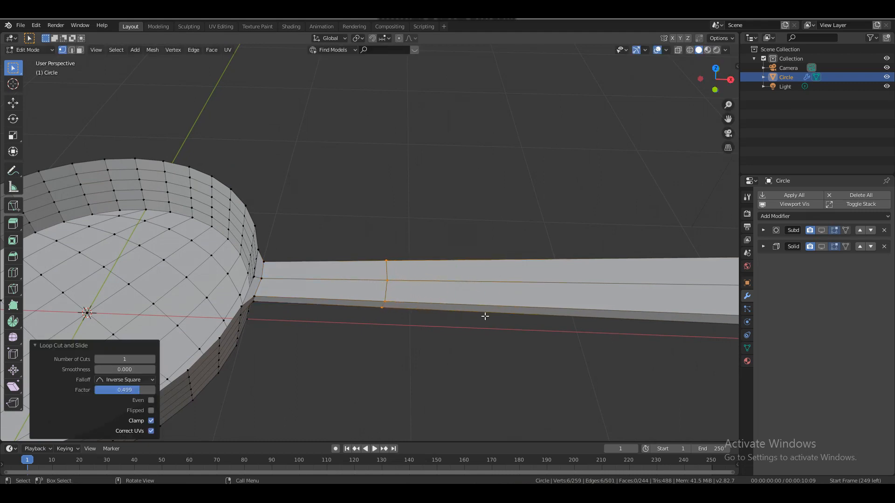
Add two more loop cuts across the handle, sliding the first to a factor of about 0.96 and the second close beside it.
{"action": "key", "text": "ctrl+r"}
{"action": "left_click", "coordinate": [578, 281]}
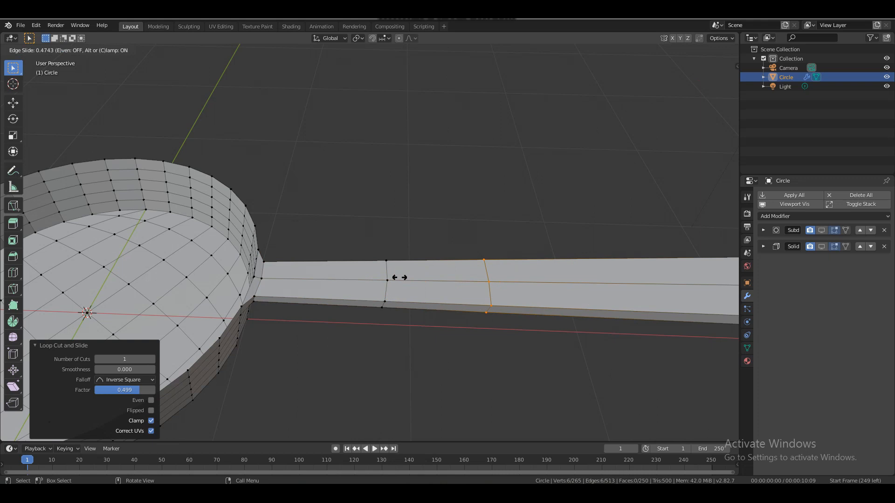
{"action": "left_click", "coordinate": [343, 277]}
{"action": "key", "text": "ctrl+r"}
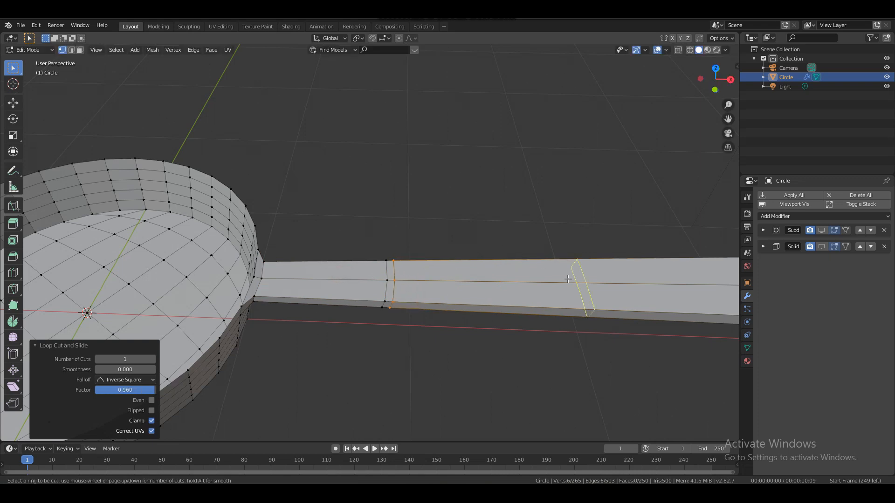
{"action": "left_click", "coordinate": [568, 280]}
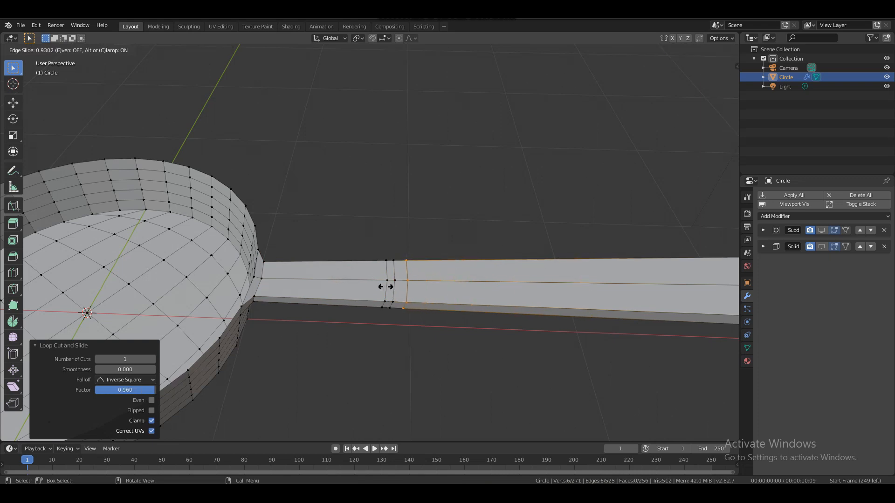
{"action": "left_click", "coordinate": [384, 287]}
Select the middle of the three closely spaced handle loops and delete its vertices to open a gap in the handle.
{"action": "left_click", "coordinate": [393, 303]}
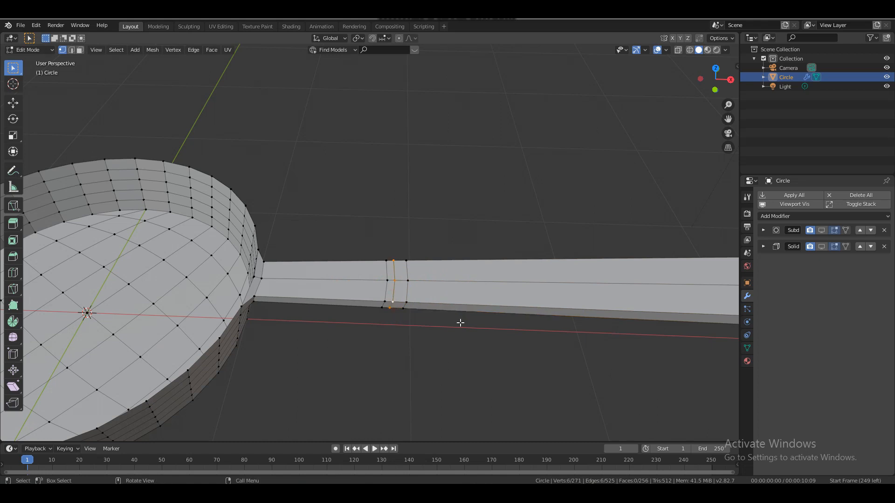
{"action": "key", "text": "x"}
{"action": "left_click", "coordinate": [427, 299]}
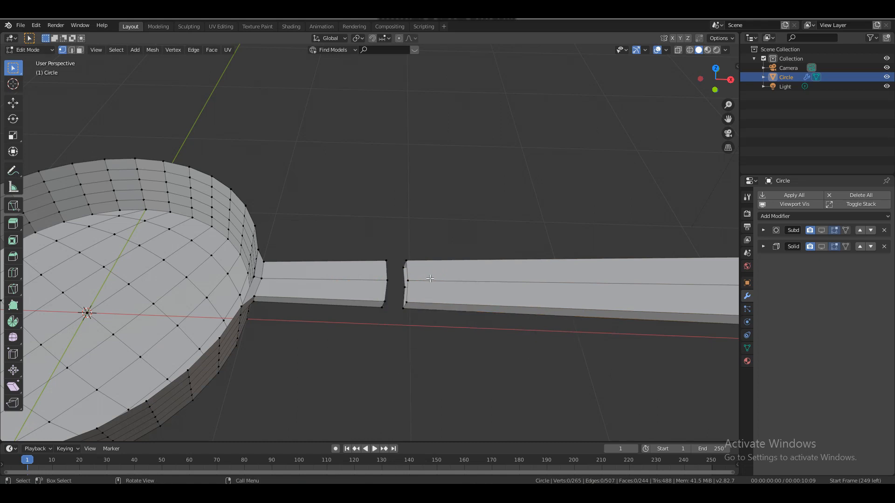
Select the open end of the pan-side handle stub and scale it down uniformly to about 0.84.
{"action": "left_click_drag", "start_coordinate": [394, 246], "coordinate": [367, 329]}
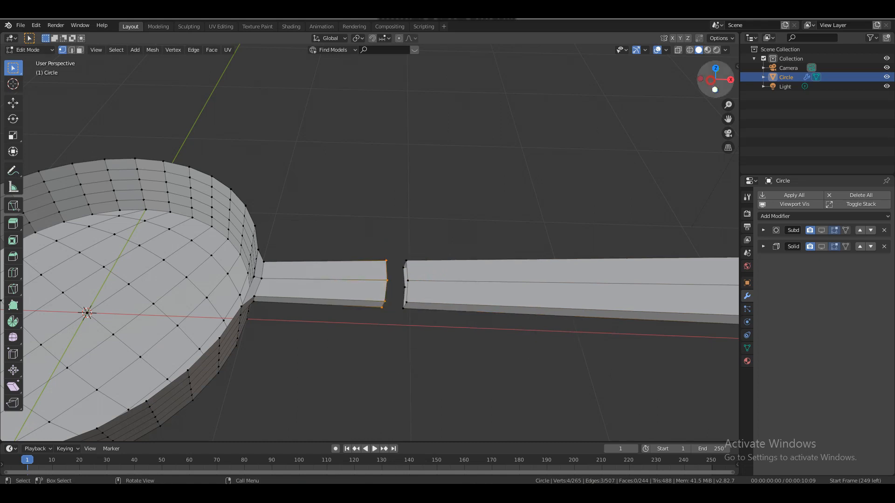
{"action": "left_click_drag", "start_coordinate": [711, 76], "coordinate": [710, 81]}
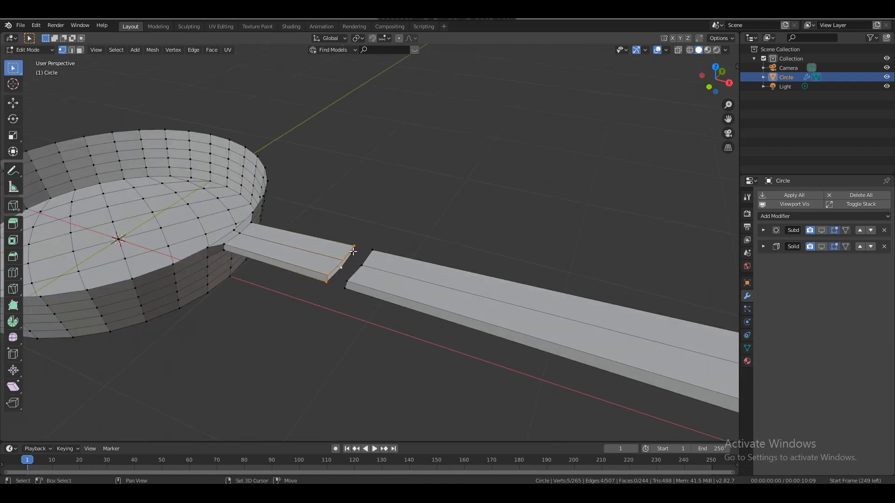
{"action": "left_click_drag", "start_coordinate": [713, 76], "coordinate": [509, 195]}
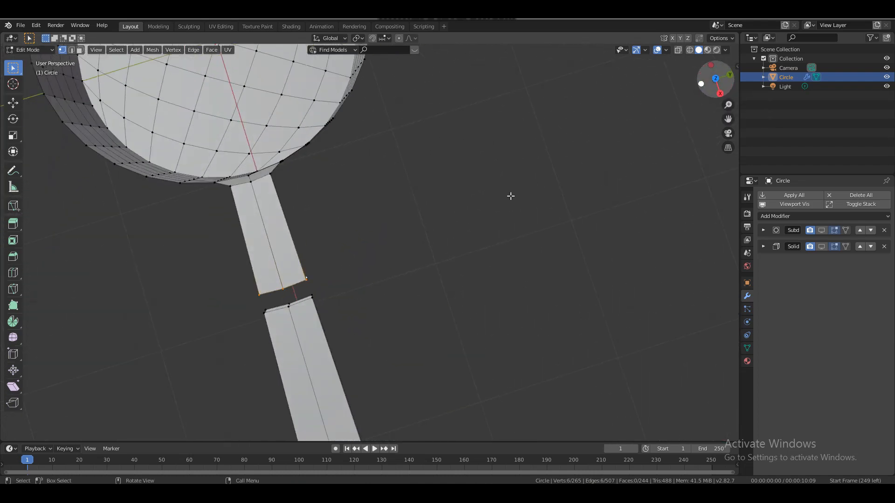
{"action": "key", "text": "s"}
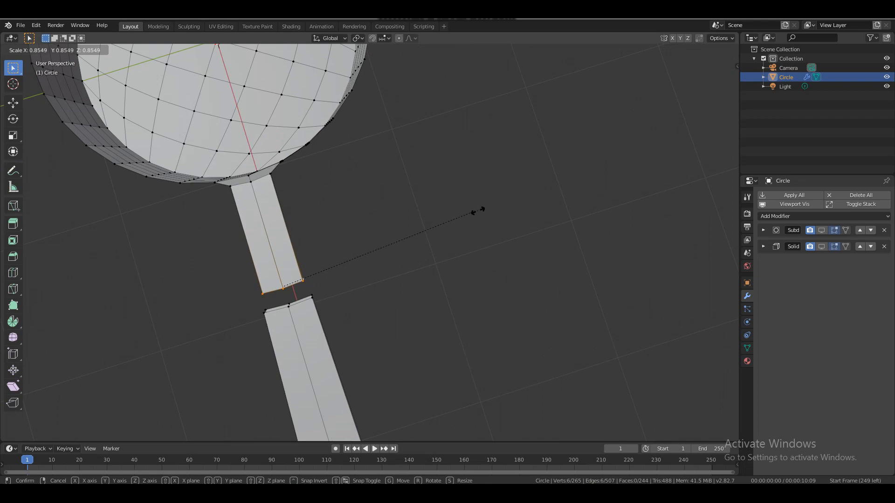
{"action": "left_click", "coordinate": [474, 212]}
Scale the grip section's open end up uniformly by about 1.19 and then along global Z by about 1.27.
{"action": "left_click_drag", "start_coordinate": [713, 77], "coordinate": [665, 102]}
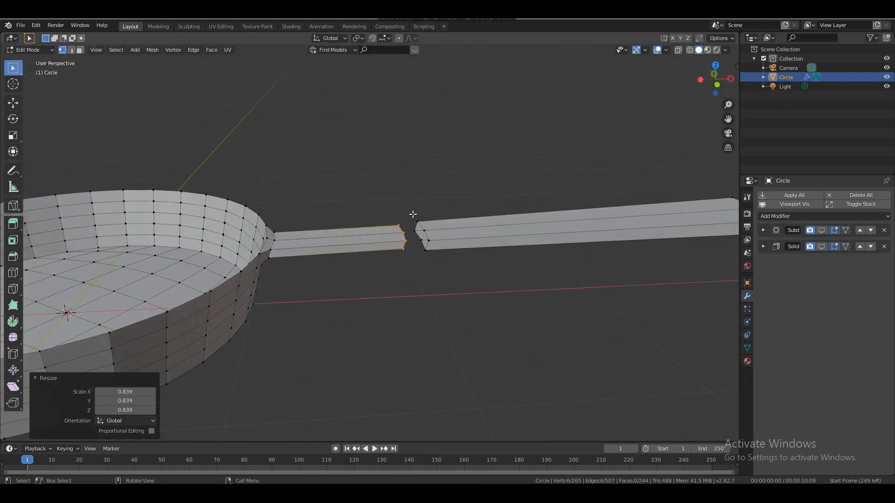
{"action": "left_click_drag", "start_coordinate": [410, 213], "coordinate": [464, 277]}
{"action": "key", "text": "s"}
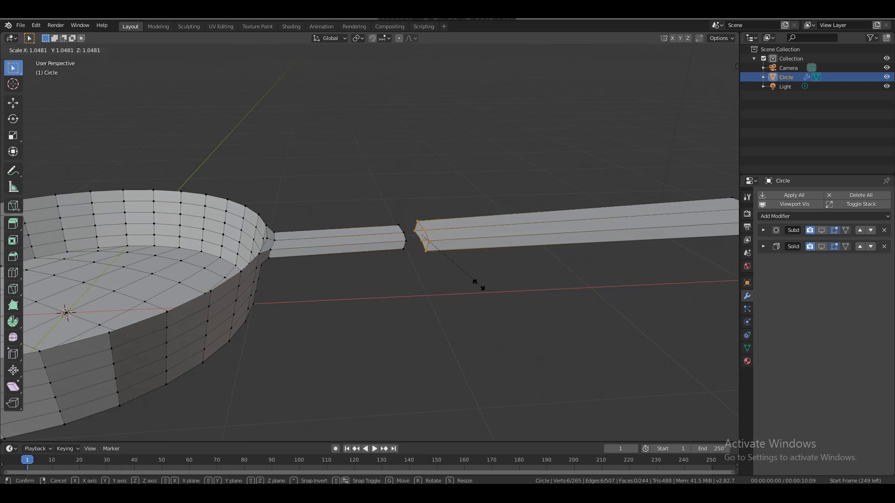
{"action": "left_click", "coordinate": [483, 293]}
{"action": "left_click_drag", "start_coordinate": [715, 77], "coordinate": [648, 111]}
{"action": "key", "text": "s"}
{"action": "key", "text": "z"}
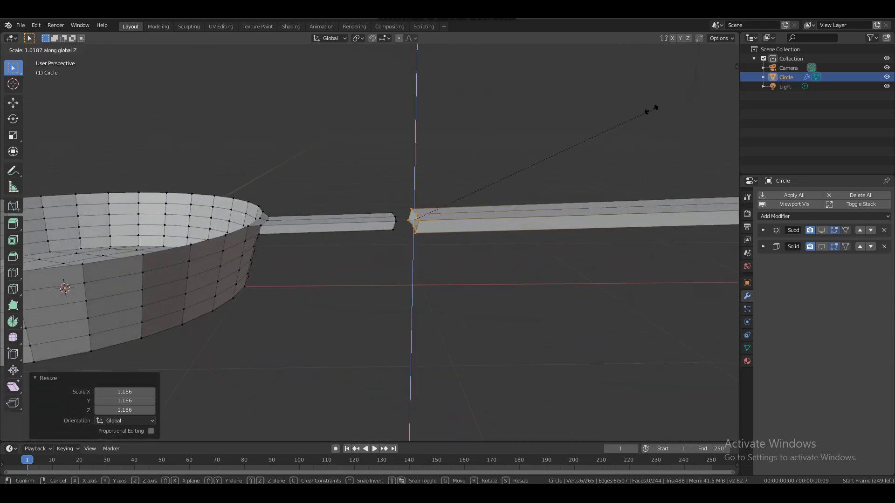
{"action": "left_click", "coordinate": [700, 66]}
Fill the front side face and both top faces of the gap between the handle stub and the grip.
{"action": "mouse_move", "coordinate": [714, 81]}
{"action": "left_mouse_down"}
{"action": "mouse_move", "coordinate": [765, 72]}
{"action": "mouse_move", "coordinate": [743, 86]}
{"action": "mouse_move", "coordinate": [710, 77]}
{"action": "left_mouse_up"}
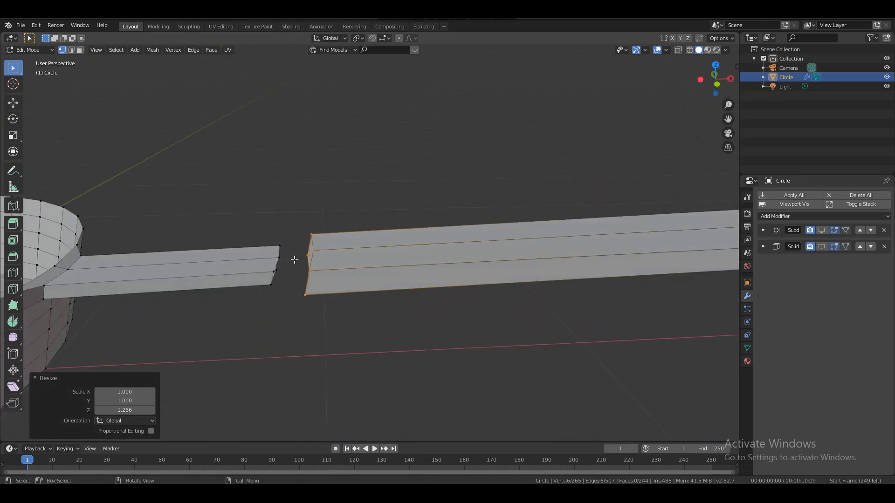
{"action": "left_click", "coordinate": [273, 272]}
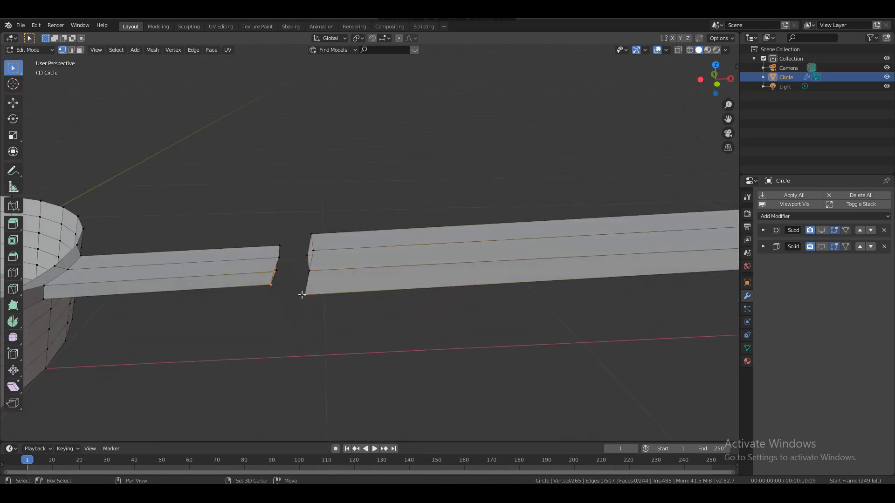
{"action": "key", "text": "f"}
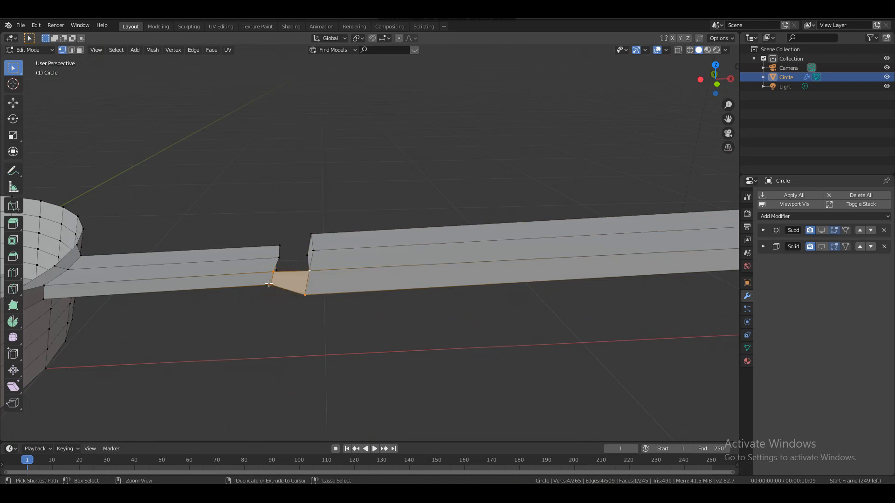
{"action": "left_click_drag", "start_coordinate": [268, 283], "coordinate": [325, 309], "text": "ctrl"}
{"action": "left_click_drag", "start_coordinate": [713, 80], "coordinate": [717, 80]}
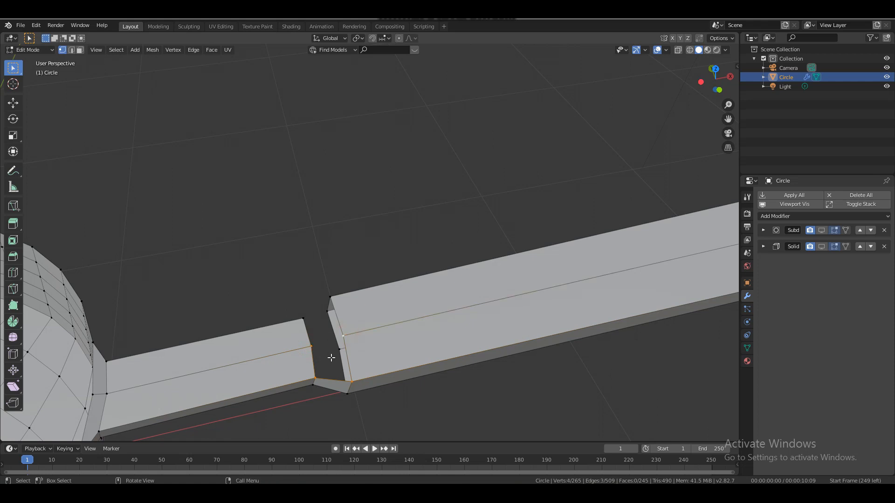
{"action": "key", "text": "f"}
{"action": "left_click_drag", "start_coordinate": [304, 369], "coordinate": [395, 402], "text": "ctrl"}
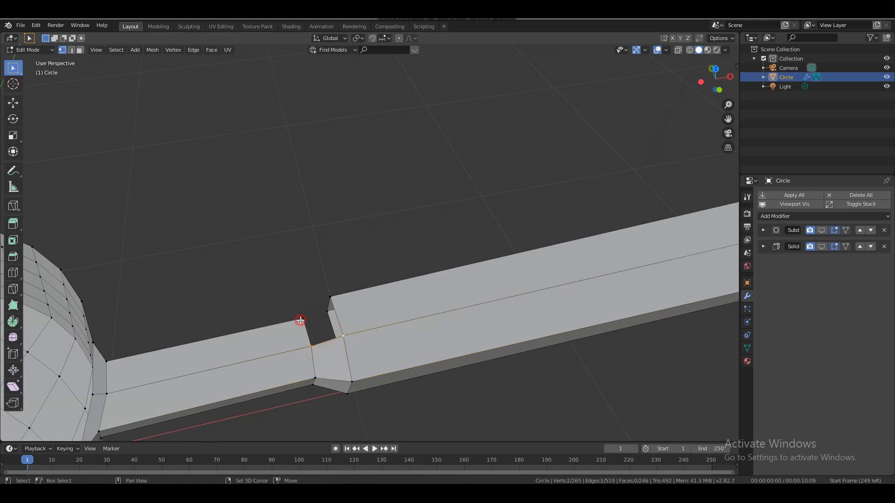
{"action": "key", "text": "f"}
Fill the back side face and both underside faces to close the gap between the handle stub and the grip.
{"action": "left_click_drag", "start_coordinate": [298, 327], "coordinate": [413, 356], "text": "ctrl"}
{"action": "left_click_drag", "start_coordinate": [708, 81], "coordinate": [823, 45]}
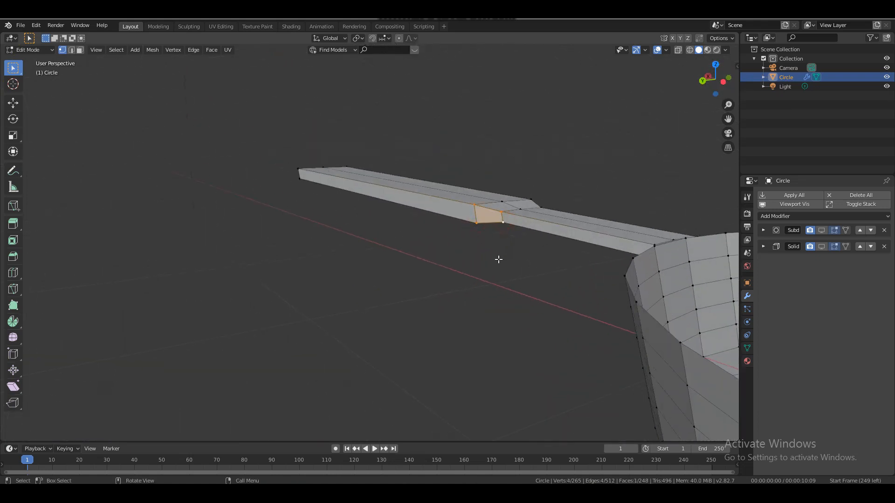
{"action": "left_click_drag", "start_coordinate": [464, 193], "coordinate": [506, 216], "text": "ctrl"}
{"action": "left_click_drag", "start_coordinate": [714, 82], "coordinate": [853, 23]}
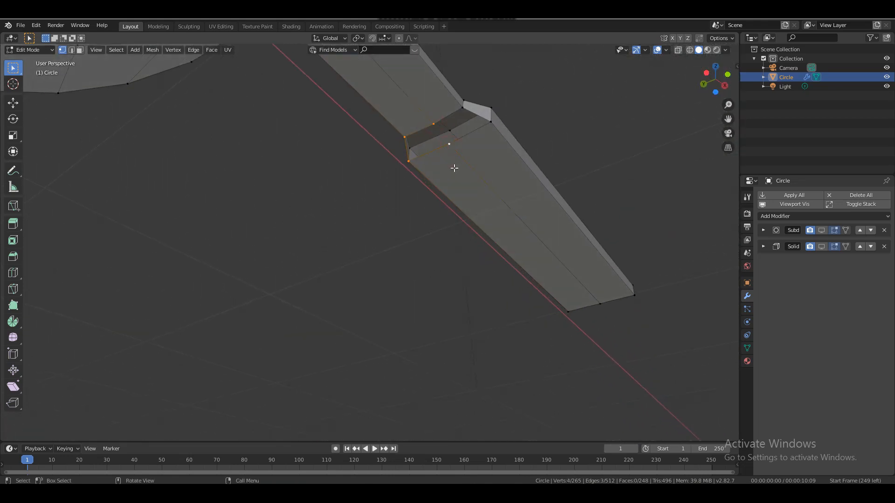
{"action": "key", "text": "f"}
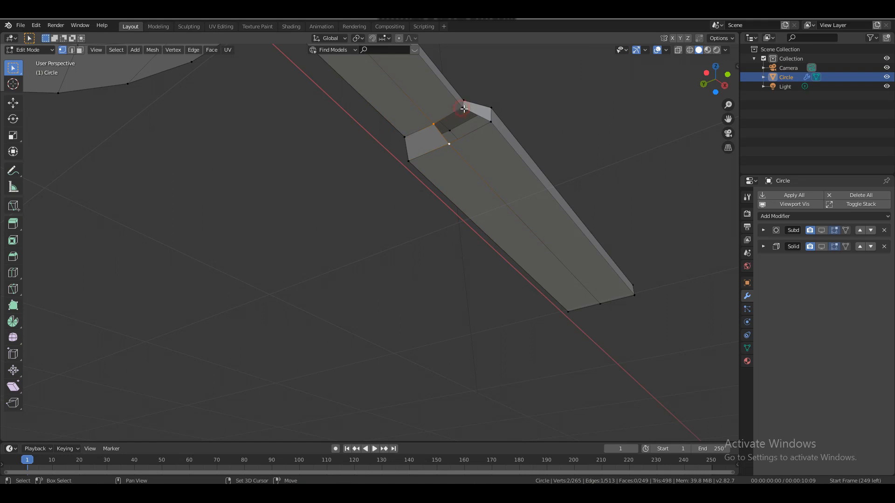
{"action": "left_click", "coordinate": [496, 121], "text": "shift"}
{"action": "key", "text": "f"}
Move the stub-side edge loop of the joint along global X toward the grip to make an abrupt step in thickness.
{"action": "left_click_drag", "start_coordinate": [691, 88], "coordinate": [559, 168]}
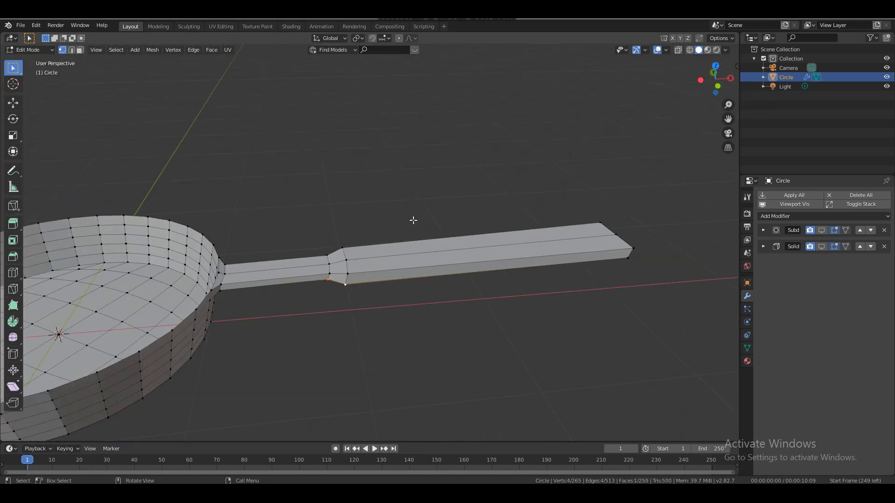
{"action": "scroll", "coordinate": [413, 220], "scroll_direction": "up", "scroll_amount": 2}
{"action": "left_click_drag", "start_coordinate": [712, 80], "coordinate": [595, 169]}
{"action": "scroll", "coordinate": [595, 169], "scroll_direction": "down", "scroll_amount": 3}
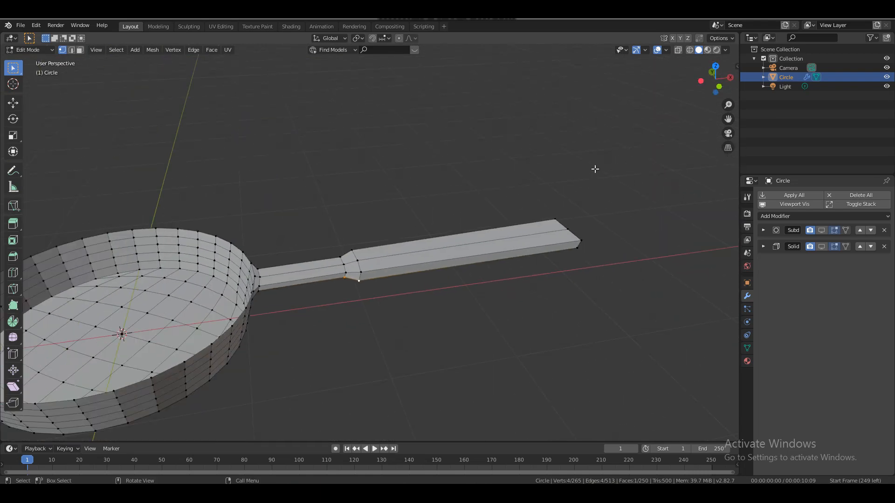
{"action": "left_click", "coordinate": [700, 100]}
{"action": "mouse_move", "coordinate": [713, 83]}
{"action": "left_mouse_down"}
{"action": "mouse_move", "coordinate": [705, 51]}
{"action": "mouse_move", "coordinate": [703, 90]}
{"action": "left_mouse_up"}
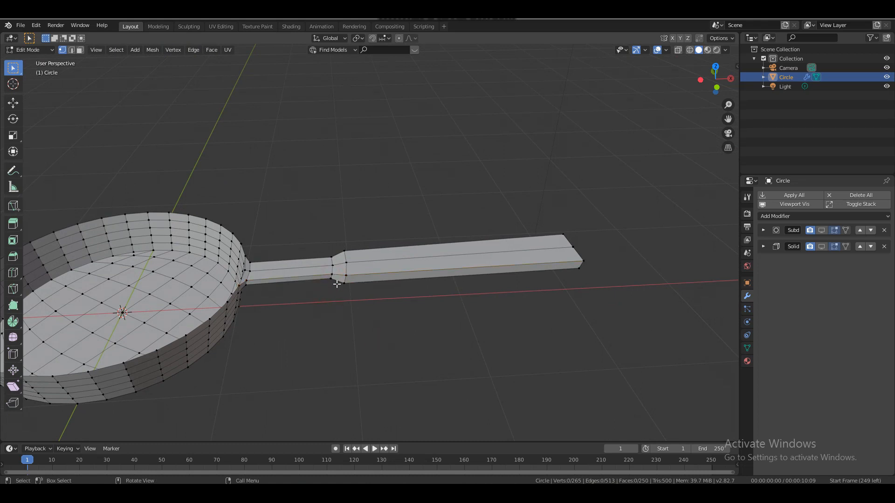
{"action": "key", "text": "g"}
{"action": "key", "text": "x"}
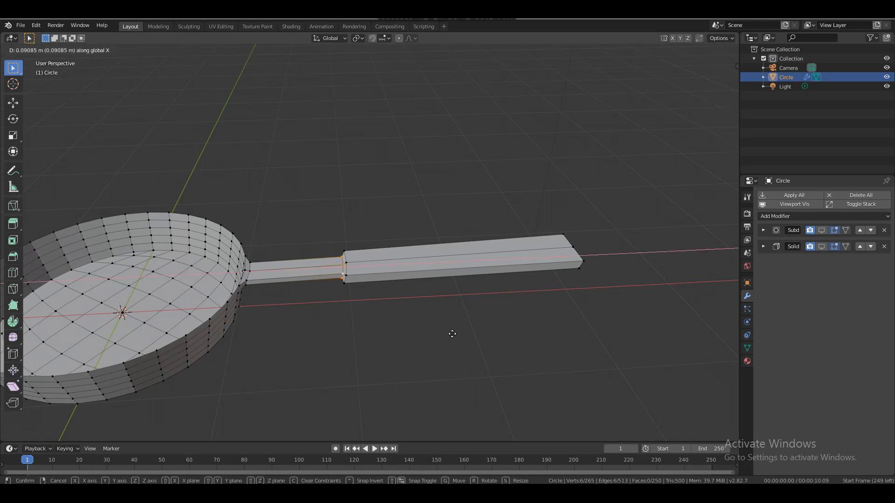
{"action": "left_click", "coordinate": [507, 289]}
Select the outer end of the handle and move it about 0.547 m along global X to lengthen the grip.
{"action": "left_click_drag", "start_coordinate": [714, 74], "coordinate": [433, 185]}
{"action": "scroll", "coordinate": [537, 267], "scroll_direction": "down", "scroll_amount": 2}
{"action": "key", "text": "f"}
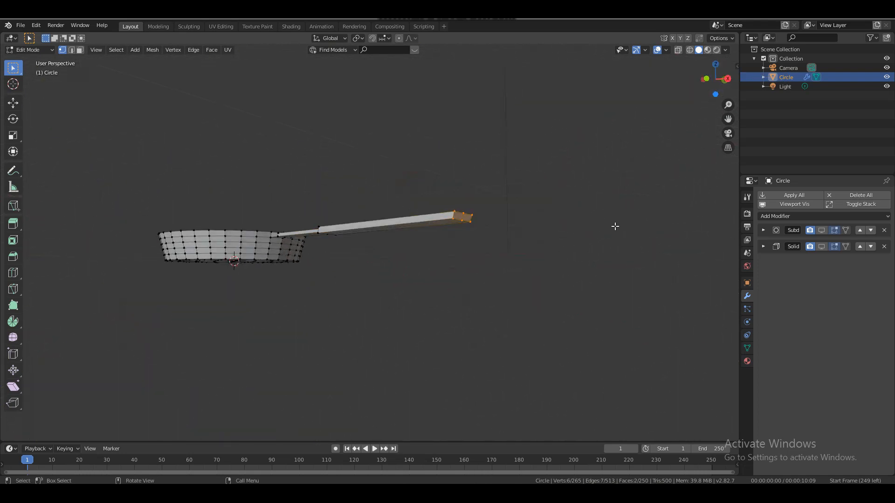
{"action": "left_click_drag", "start_coordinate": [711, 78], "coordinate": [698, 86]}
{"action": "key", "text": "g"}
{"action": "key", "text": "x"}
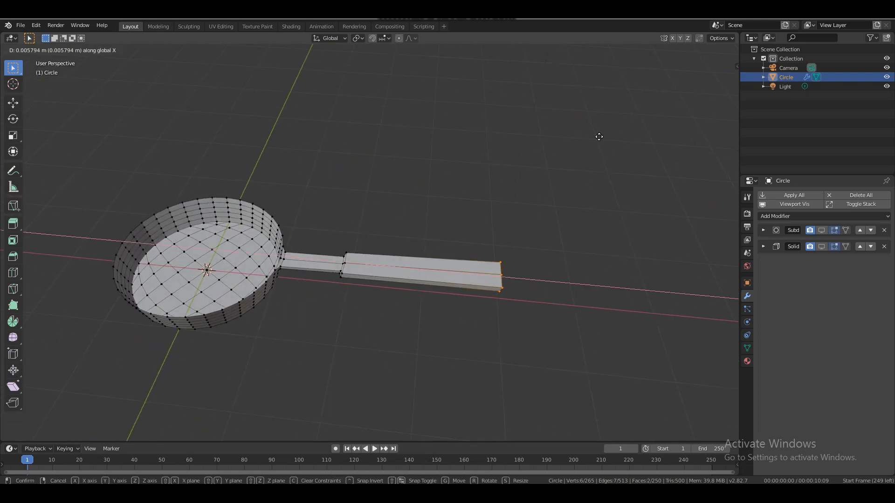
{"action": "left_click", "coordinate": [634, 147]}
Select the lower edge vertices of the handle's outer end, move them about 0.02 m along global X, and clear the selection.
{"action": "left_click_drag", "start_coordinate": [714, 77], "coordinate": [474, 233]}
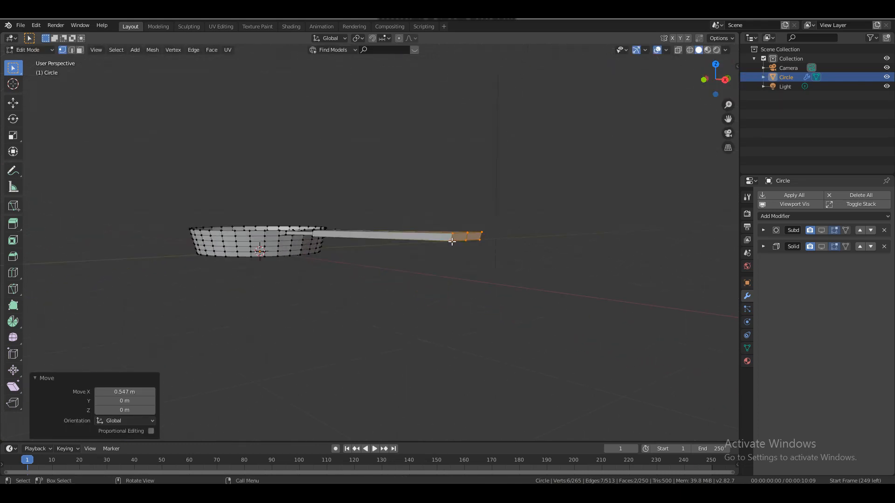
{"action": "left_click", "coordinate": [452, 241]}
{"action": "left_click", "coordinate": [479, 240], "text": "ctrl"}
{"action": "left_click_drag", "start_coordinate": [714, 77], "coordinate": [742, 80]}
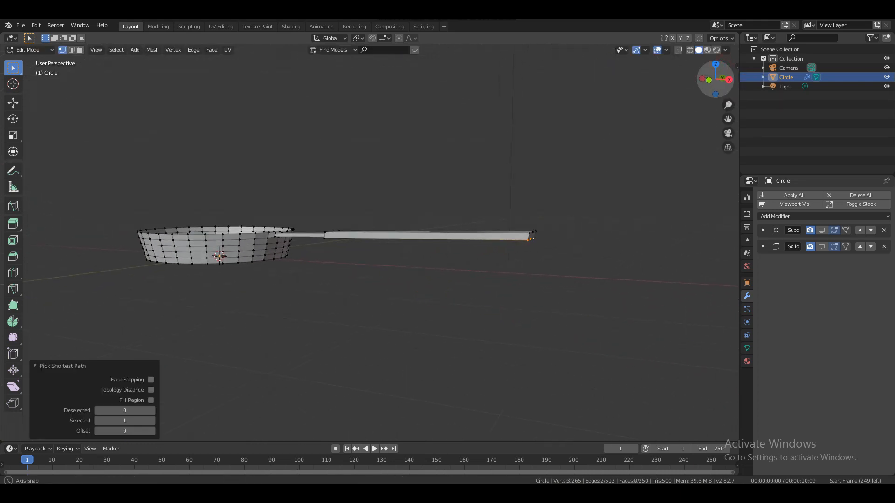
{"action": "key", "text": "g"}
{"action": "key", "text": "x"}
{"action": "left_click", "coordinate": [616, 179]}
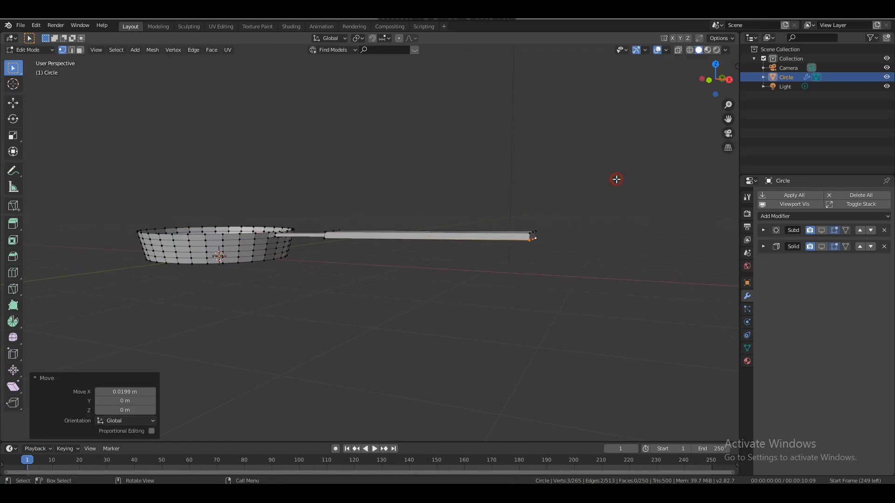
{"action": "left_click", "coordinate": [667, 136]}
Add a loop cut across the grip and slide it toward the outer end with a factor of about -0.352.
{"action": "left_click_drag", "start_coordinate": [715, 80], "coordinate": [733, 65]}
{"action": "scroll", "coordinate": [661, 197], "scroll_direction": "up", "scroll_amount": 4}
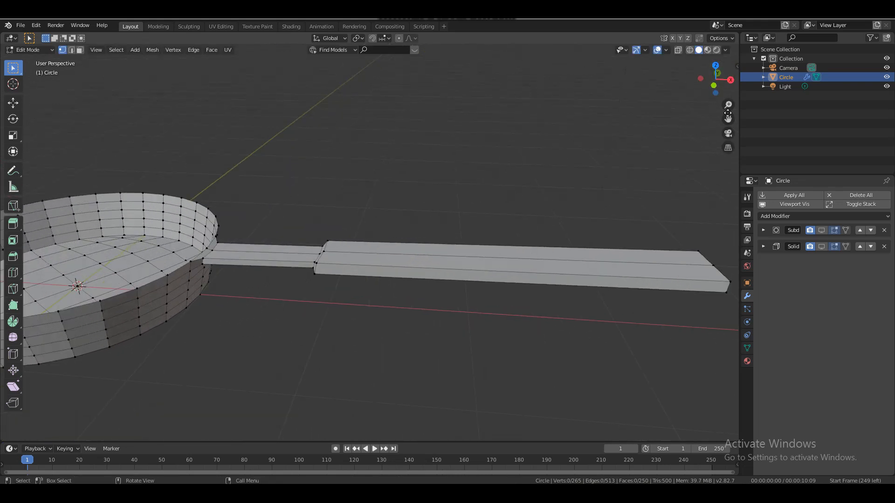
{"action": "left_click_drag", "start_coordinate": [728, 118], "coordinate": [564, 118]}
{"action": "left_click_drag", "start_coordinate": [718, 80], "coordinate": [718, 102]}
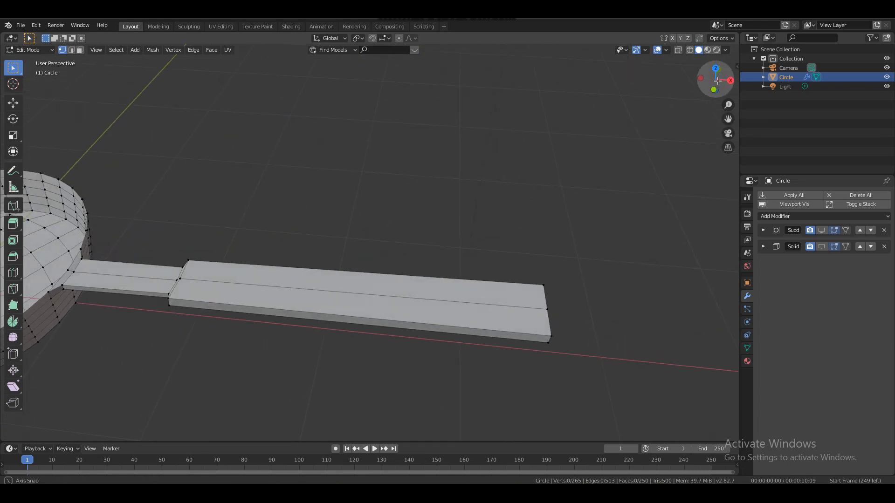
{"action": "key", "text": "ctrl+r"}
{"action": "left_click", "coordinate": [396, 303]}
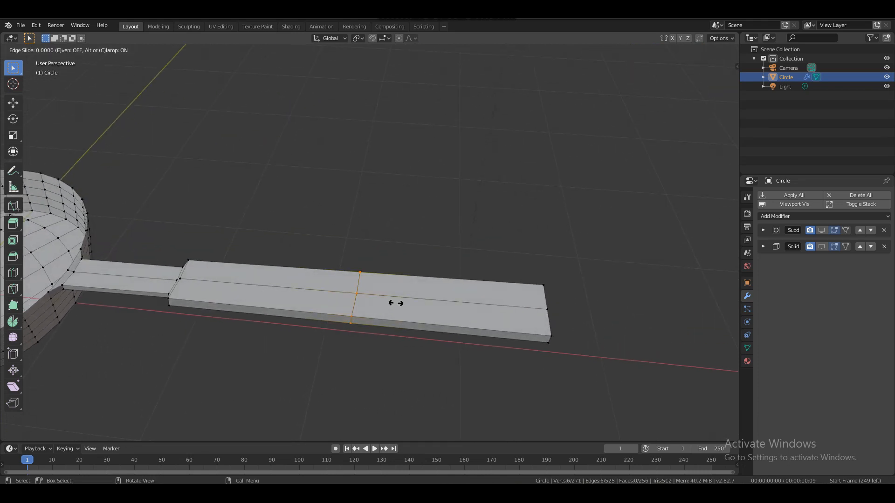
{"action": "left_click", "coordinate": [459, 321]}
Add 15 evenly spaced loop cuts across the outer section of the grip without sliding them.
{"action": "key", "text": "ctrl+r"}
{"action": "key", "text": "1"}
{"action": "key", "text": "5"}
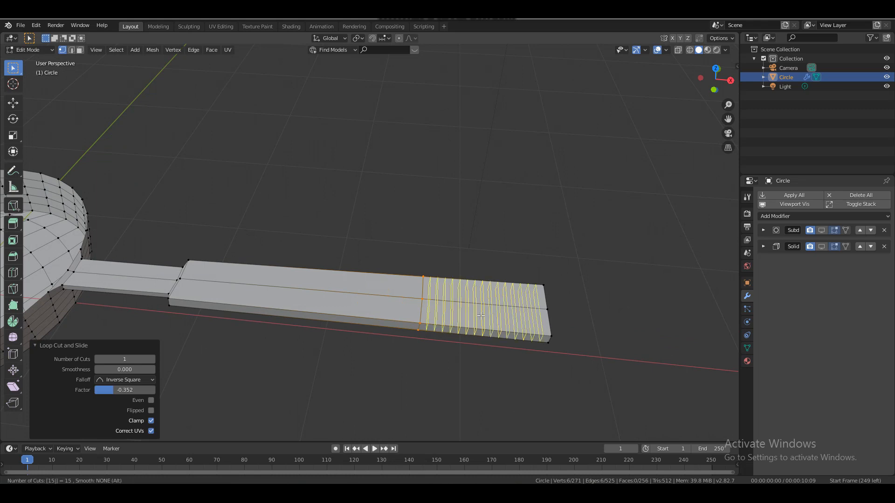
{"action": "left_click", "coordinate": [480, 316]}
{"action": "right_click", "coordinate": [481, 316]}
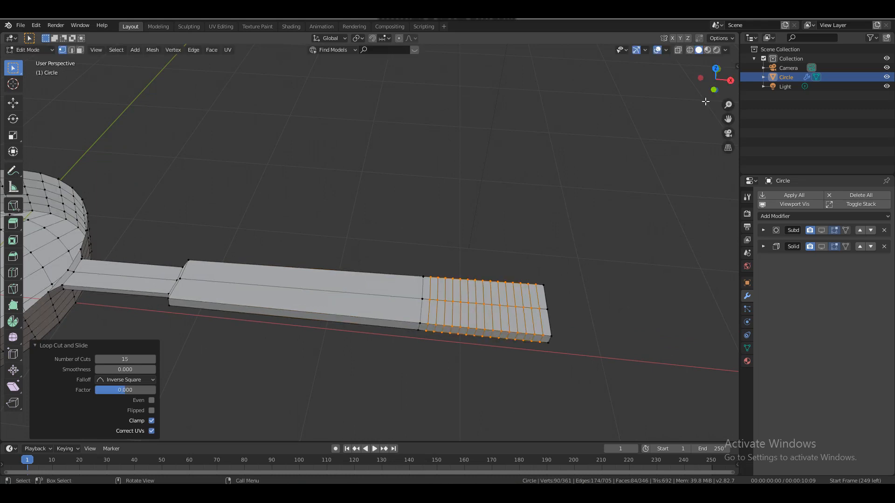
Add two evenly spaced lengthwise loop cuts along each half of the handle without sliding them, and leave Edit Mode.
{"action": "left_click_drag", "start_coordinate": [711, 86], "coordinate": [710, 92]}
{"action": "key", "text": "ctrl+r"}
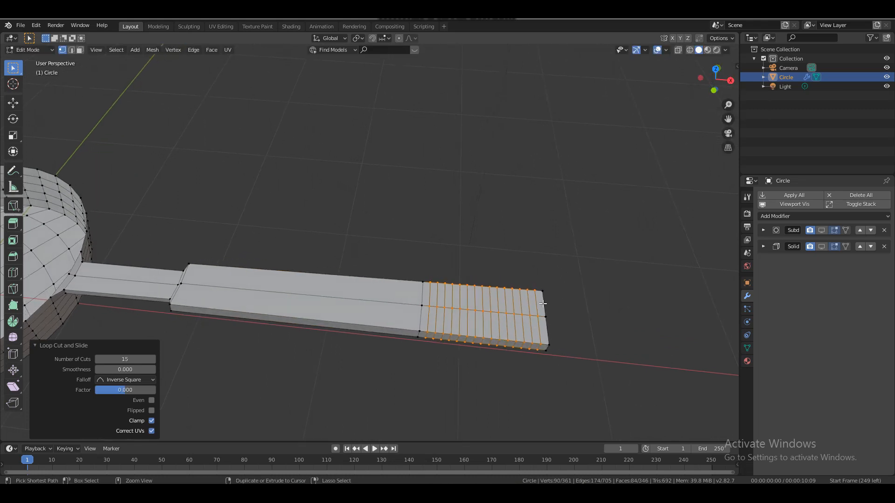
{"action": "key", "text": "2"}
{"action": "left_click", "coordinate": [543, 304]}
{"action": "right_click", "coordinate": [541, 306]}
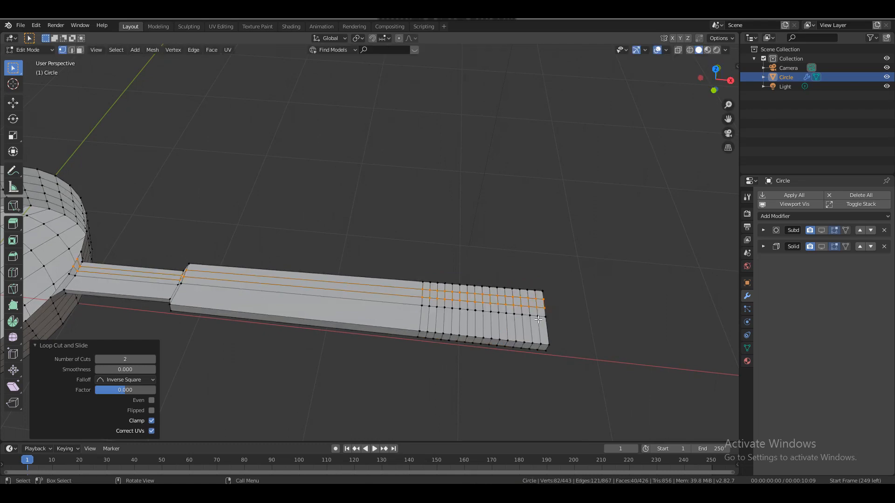
{"action": "key", "text": "ctrl+r"}
{"action": "left_click", "coordinate": [535, 330]}
{"action": "right_click", "coordinate": [535, 329]}
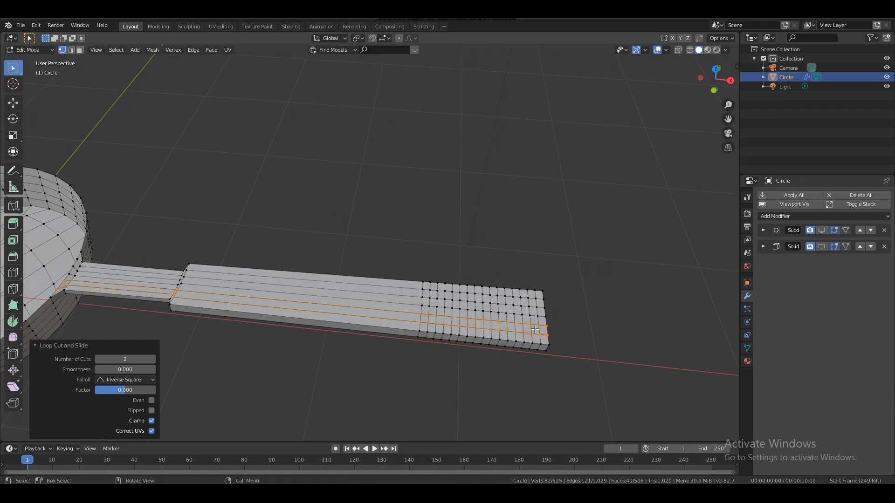
{"action": "left_click", "coordinate": [621, 308]}
{"action": "mouse_move", "coordinate": [717, 79]}
{"action": "left_mouse_down"}
{"action": "mouse_move", "coordinate": [701, 81]}
{"action": "mouse_move", "coordinate": [727, 89]}
{"action": "mouse_move", "coordinate": [718, 79]}
{"action": "left_mouse_up"}
{"action": "key", "text": "Tab"}
Add a cylinder mesh with 32 vertices and scale it down to about 0.178.
{"action": "scroll", "coordinate": [587, 222], "scroll_direction": "down", "scroll_amount": 3}
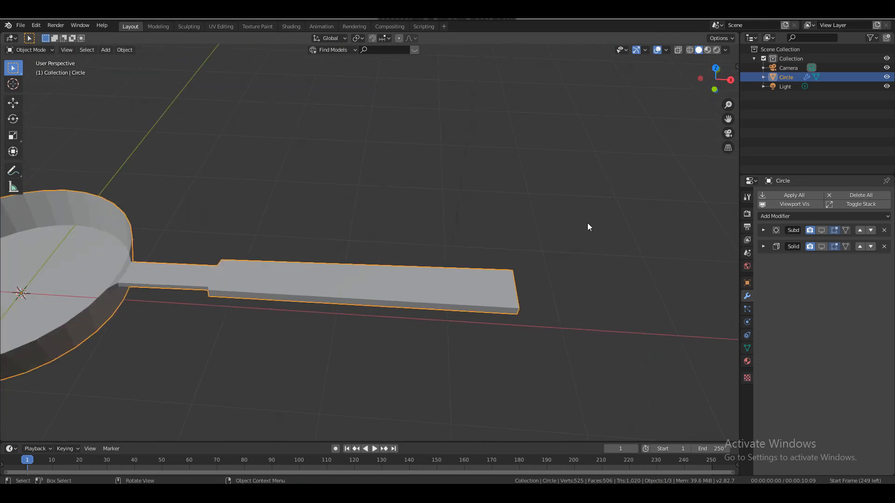
{"action": "key", "text": "shift+a"}
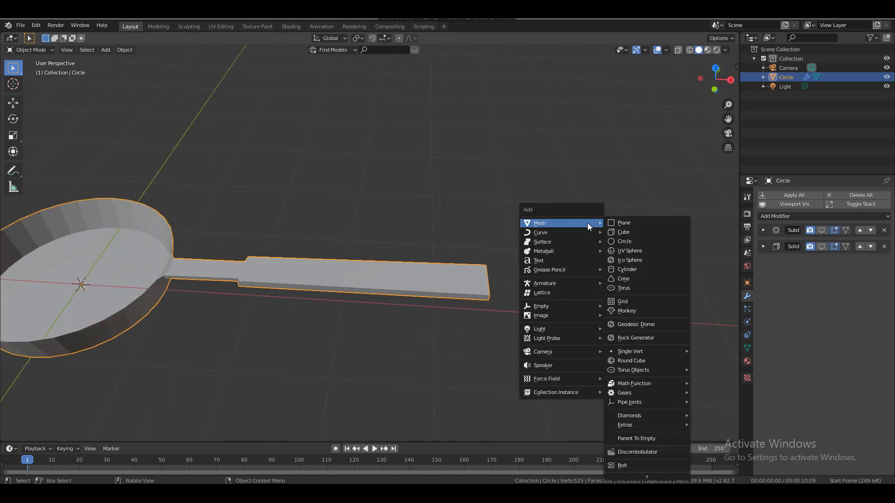
{"action": "left_click", "coordinate": [629, 269]}
{"action": "key", "text": "s"}
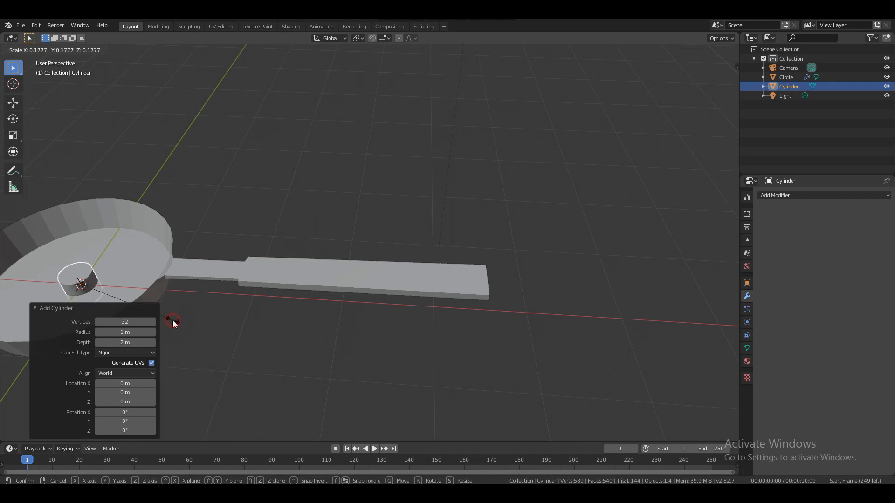
{"action": "left_click", "coordinate": [174, 321]}
Move the cylinder about 4.49 m along global X and raise it about 0.498 m along global Z.
{"action": "key", "text": "g"}
{"action": "key", "text": "x"}
{"action": "left_click", "coordinate": [574, 313]}
{"action": "key", "text": "KP_3"}
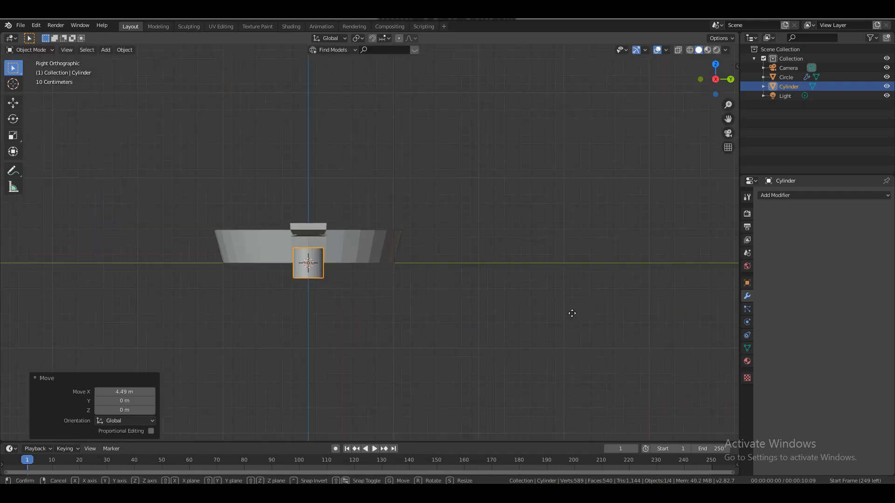
{"action": "key", "text": "g"}
{"action": "key", "text": "z"}
{"action": "left_click", "coordinate": [575, 271]}
Move the cylinder about -0.478 m along global X so it intersects the outer part of the grip.
{"action": "key", "text": "KP_1"}
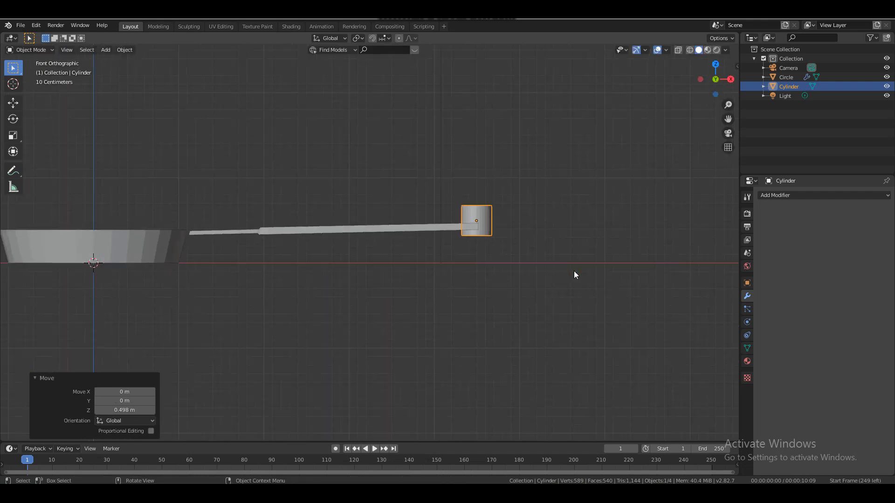
{"action": "key", "text": "g"}
{"action": "key", "text": "x"}
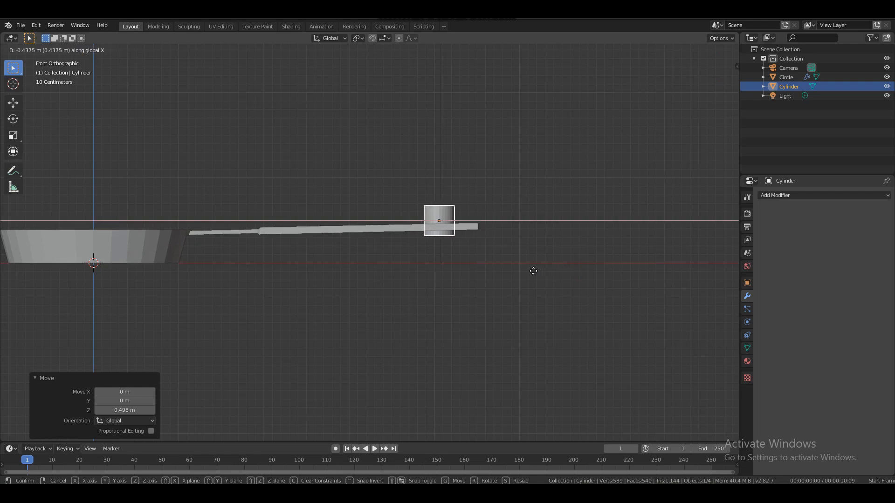
{"action": "left_click", "coordinate": [531, 270]}
Stretch the cylinder along global X by a factor of about 1.71.
{"action": "middle_click_drag", "start_coordinate": [532, 270], "coordinate": [641, 150]}
{"action": "key", "text": "s"}
{"action": "key", "text": "x"}
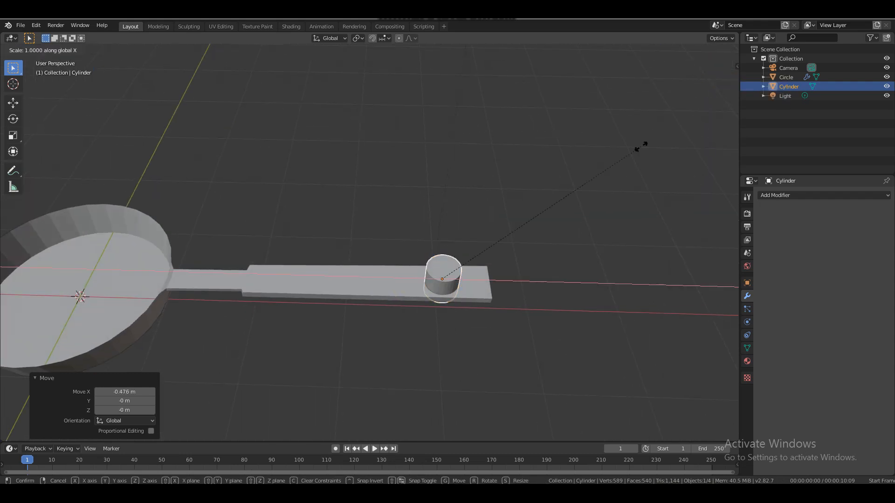
{"action": "left_click", "coordinate": [116, 198]}
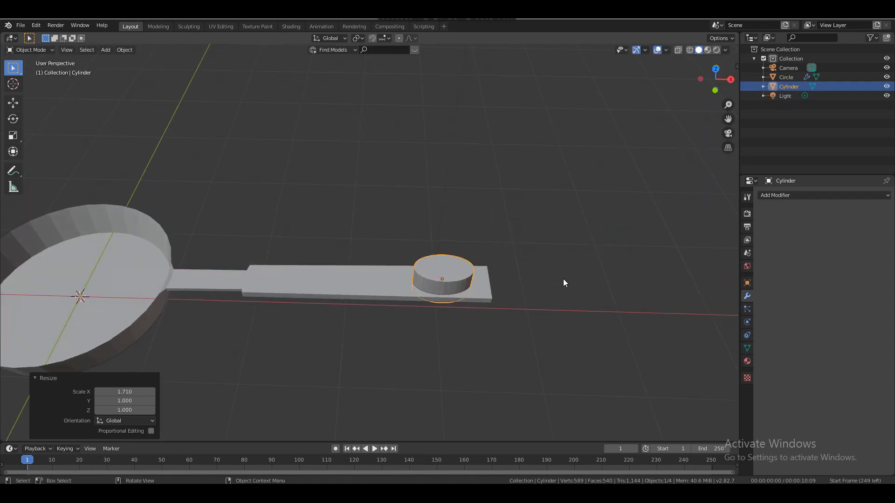
Narrow the cylinder to about 0.74 along global Y and scale it by about 0.924 along global X.
{"action": "key", "text": "s"}
{"action": "key", "text": "y"}
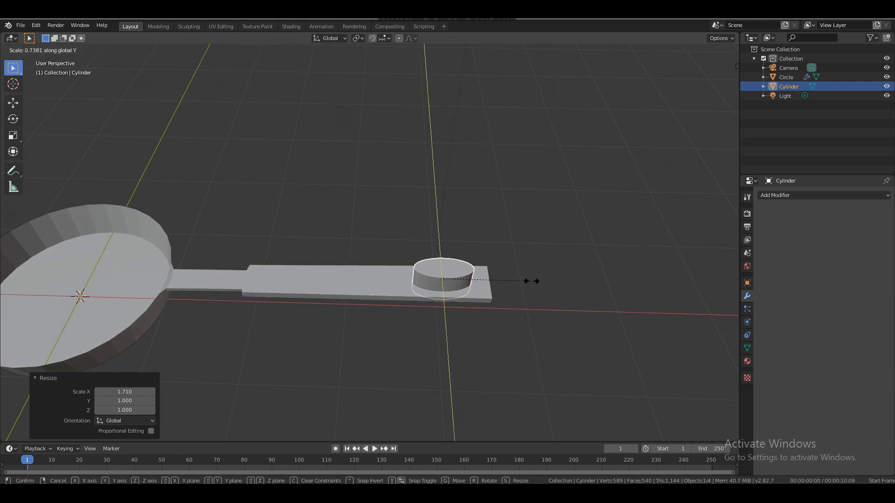
{"action": "left_click", "coordinate": [534, 282]}
{"action": "key", "text": "s"}
{"action": "key", "text": "x"}
{"action": "left_click", "coordinate": [527, 282]}
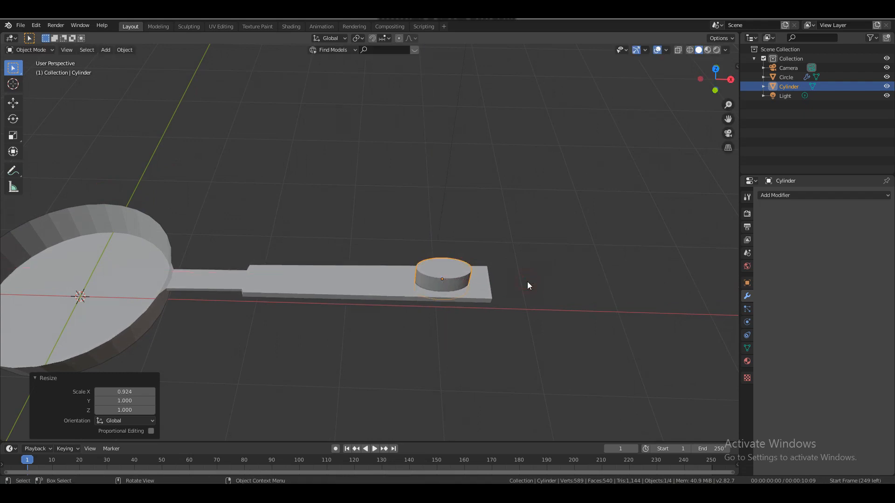
Fine-tune the cylinder's position on the grip by moving it about 0.064 m and -0.015 m along global X.
{"action": "left_click_drag", "start_coordinate": [715, 80], "coordinate": [711, 89]}
{"action": "key", "text": "g"}
{"action": "key", "text": "x"}
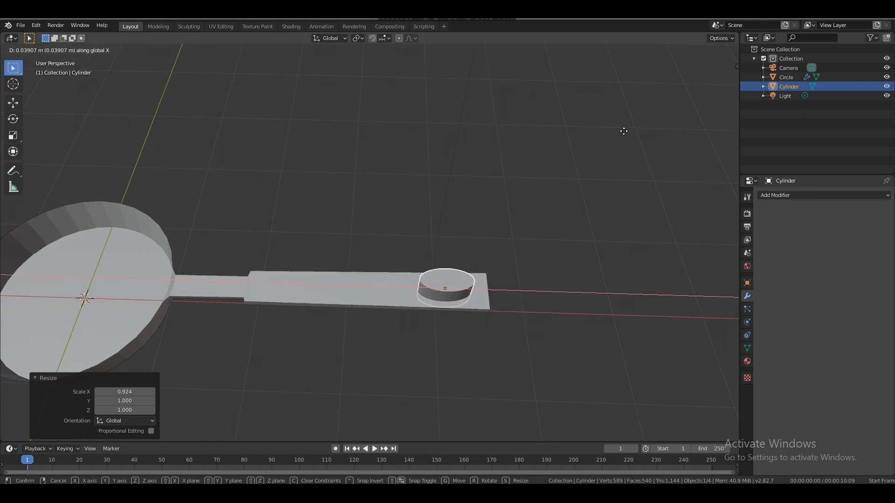
{"action": "left_click", "coordinate": [625, 134]}
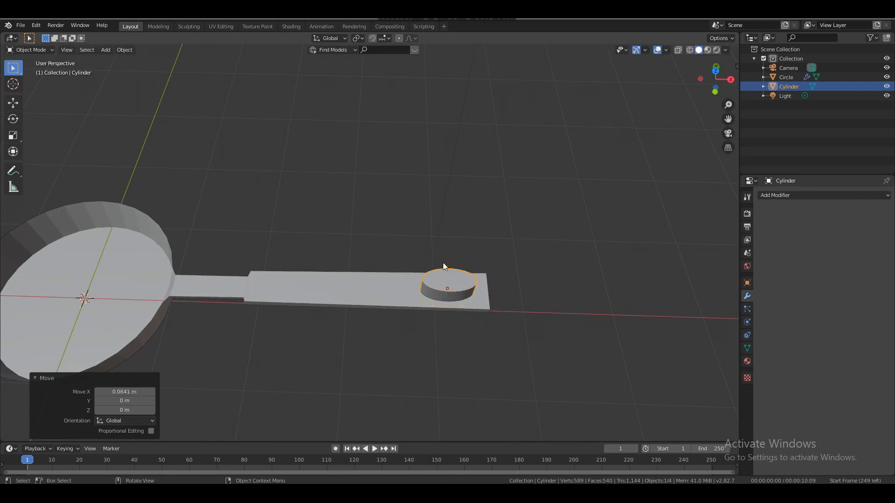
{"action": "left_click", "coordinate": [395, 285]}
{"action": "key", "text": "Tab"}
{"action": "key", "text": "Tab"}
{"action": "left_click", "coordinate": [426, 286]}
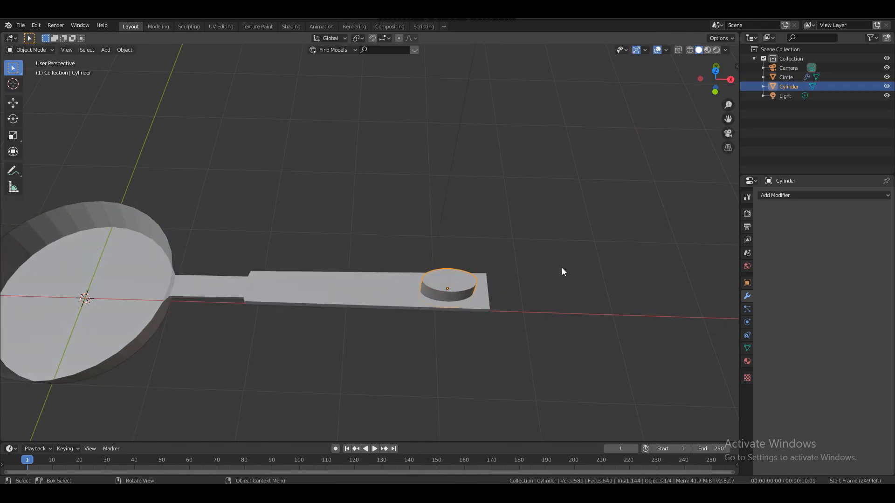
{"action": "key", "text": "g"}
{"action": "key", "text": "x"}
{"action": "left_click", "coordinate": [560, 268]}
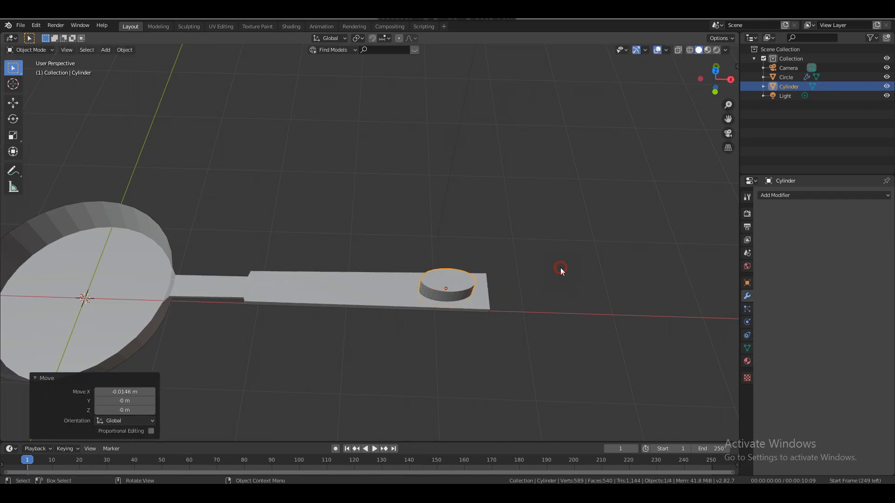
Add 15 evenly spaced loop cuts around the cylinder's side wall and return to Object Mode.
{"action": "left_click", "coordinate": [477, 259]}
{"action": "left_click", "coordinate": [444, 283]}
{"action": "key", "text": "Tab"}
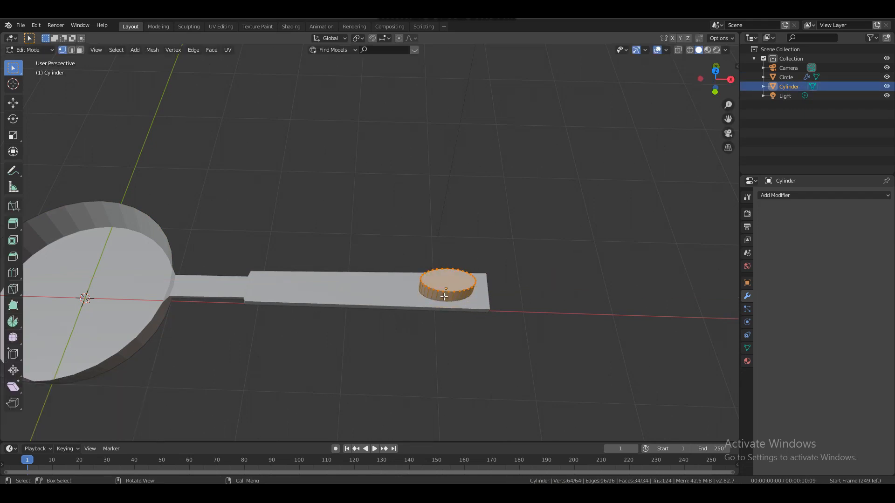
{"action": "key", "text": "ctrl+r"}
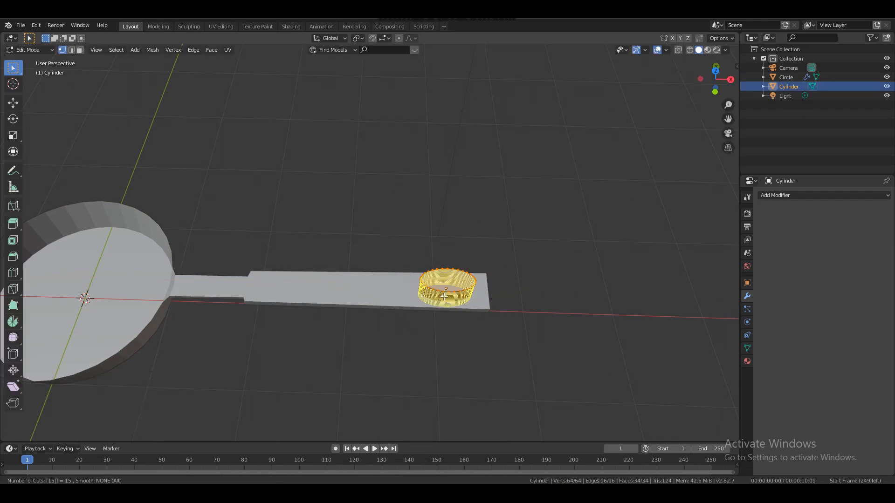
{"action": "left_click", "coordinate": [444, 297]}
{"action": "left_click", "coordinate": [444, 297]}
{"action": "key", "text": "Tab"}
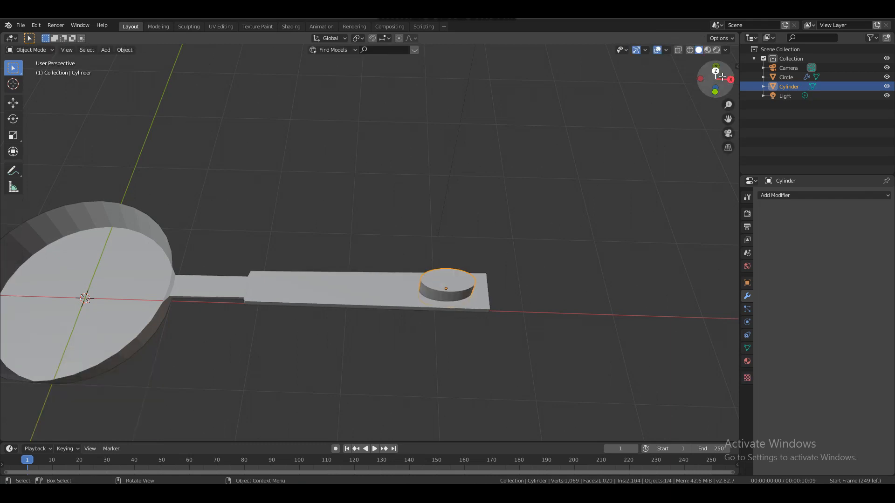
Lower the cylinder about 0.033 m along global Z so it passes through the handle.
{"action": "left_click_drag", "start_coordinate": [717, 82], "coordinate": [706, 22]}
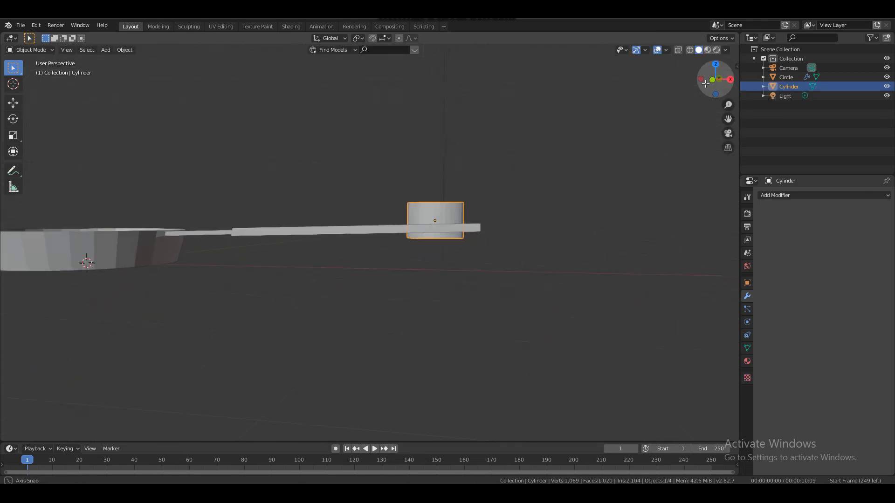
{"action": "key", "text": "g"}
{"action": "key", "text": "z"}
{"action": "left_click", "coordinate": [560, 188]}
Give the cylinder a Subdivision Surface modifier with a viewport level of 2 and apply it.
{"action": "left_click_drag", "start_coordinate": [713, 80], "coordinate": [713, 121]}
{"action": "left_click", "coordinate": [772, 196]}
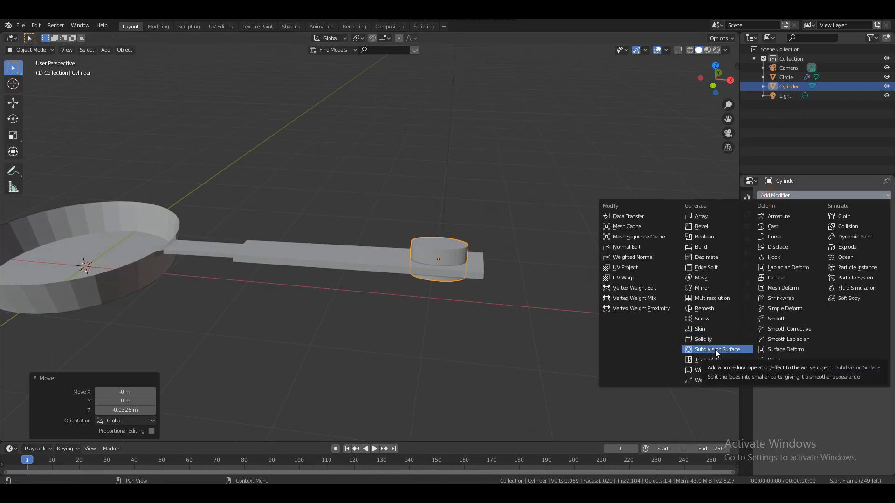
{"action": "left_click", "coordinate": [714, 350]}
{"action": "scroll", "coordinate": [627, 241], "scroll_direction": "up", "scroll_amount": 4}
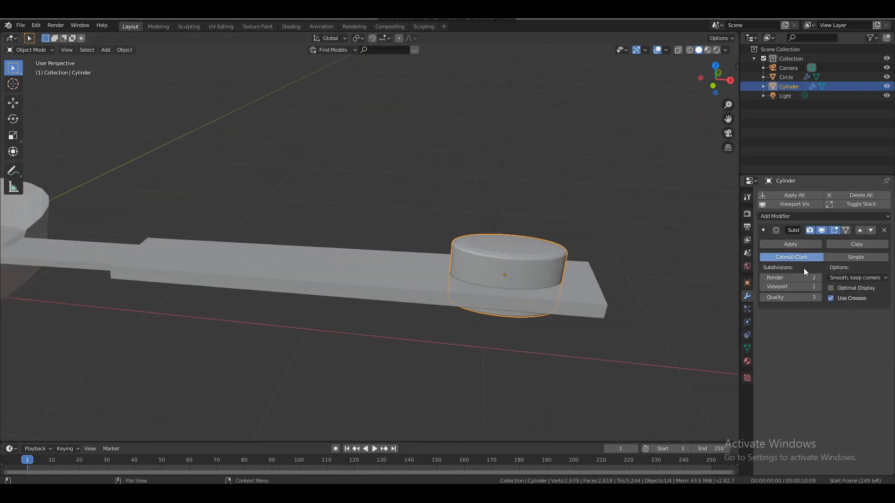
{"action": "left_click", "coordinate": [819, 287]}
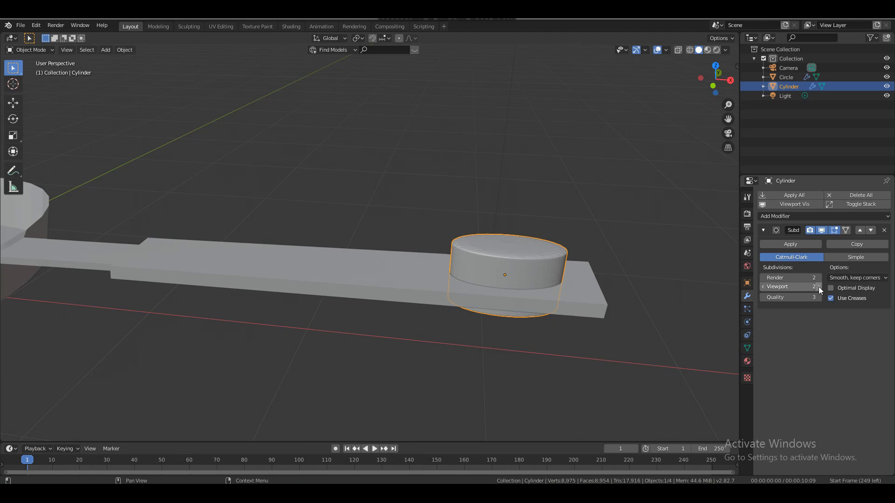
{"action": "left_click", "coordinate": [790, 244]}
Add a Boolean Difference modifier to the pan with the cylinder as the cutting object, and apply it.
{"action": "left_click", "coordinate": [587, 289]}
{"action": "left_click", "coordinate": [777, 216]}
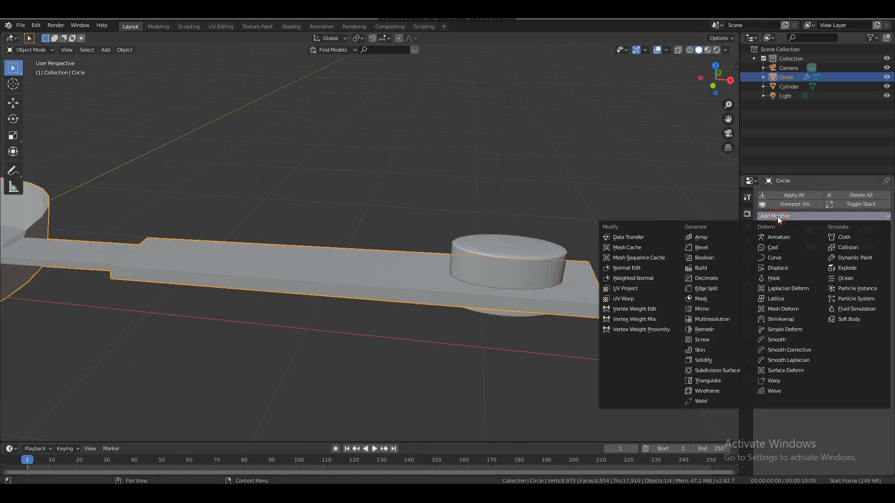
{"action": "left_click", "coordinate": [695, 258]}
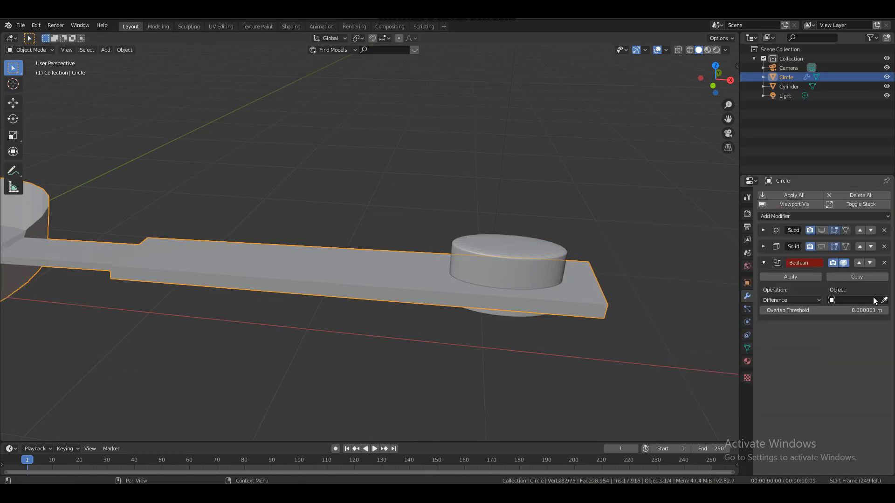
{"action": "left_click", "coordinate": [531, 231]}
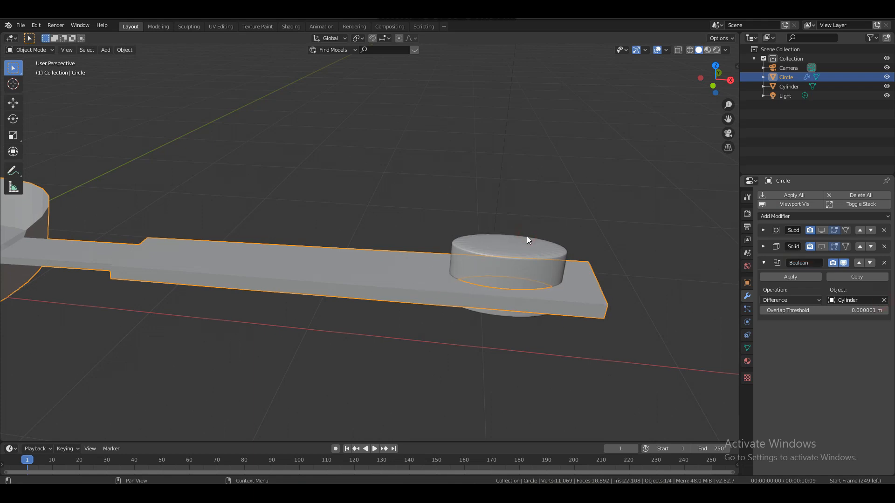
{"action": "left_click", "coordinate": [785, 278]}
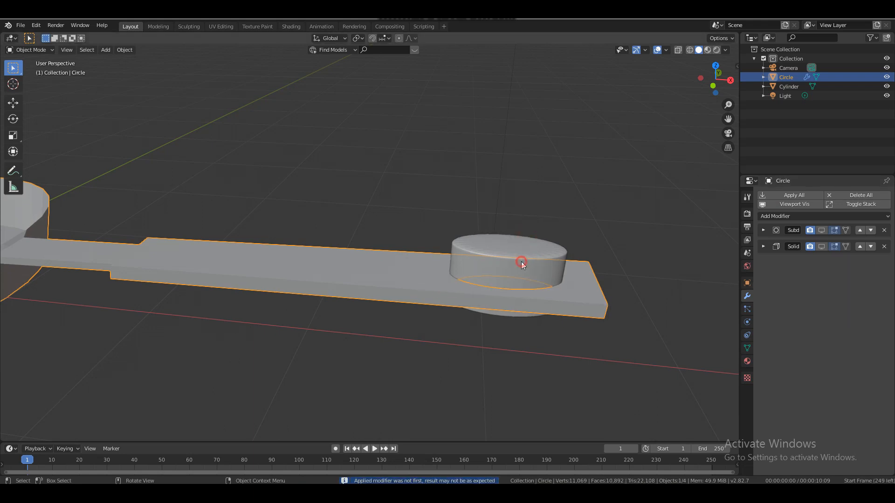
Delete the cylinder used as the cutter from the handle.
{"action": "left_click", "coordinate": [521, 264]}
{"action": "left_click", "coordinate": [571, 287]}
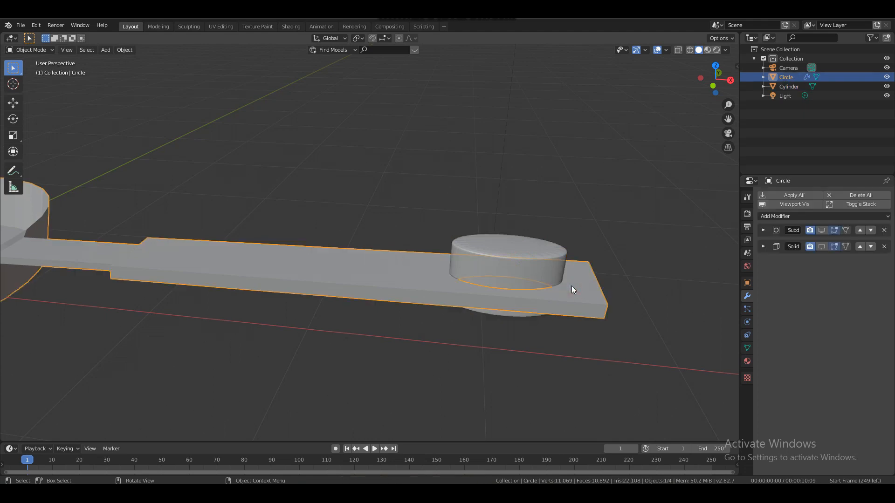
{"action": "left_click", "coordinate": [521, 270]}
{"action": "key", "text": "x"}
{"action": "left_click", "coordinate": [521, 269]}
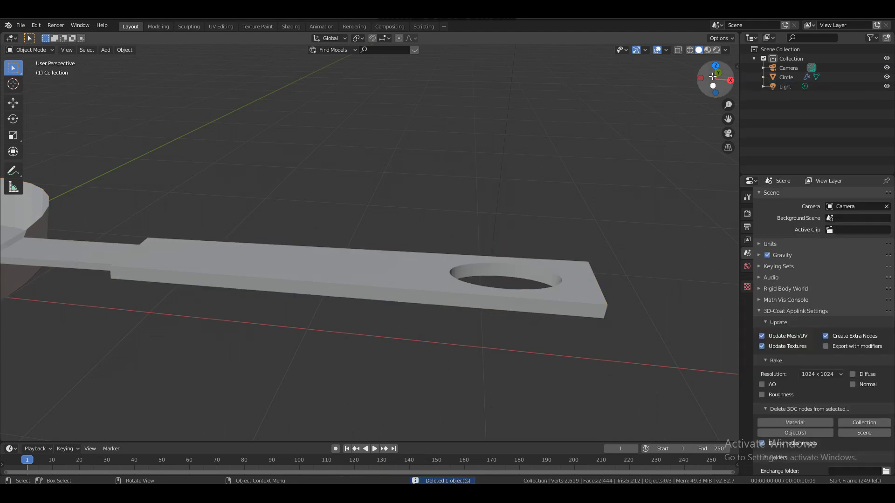
Turn on the viewport display of the pan's Subdivision Surface and Solidify modifiers and inspect the handle's hole.
{"action": "left_click_drag", "start_coordinate": [716, 78], "coordinate": [639, 39]}
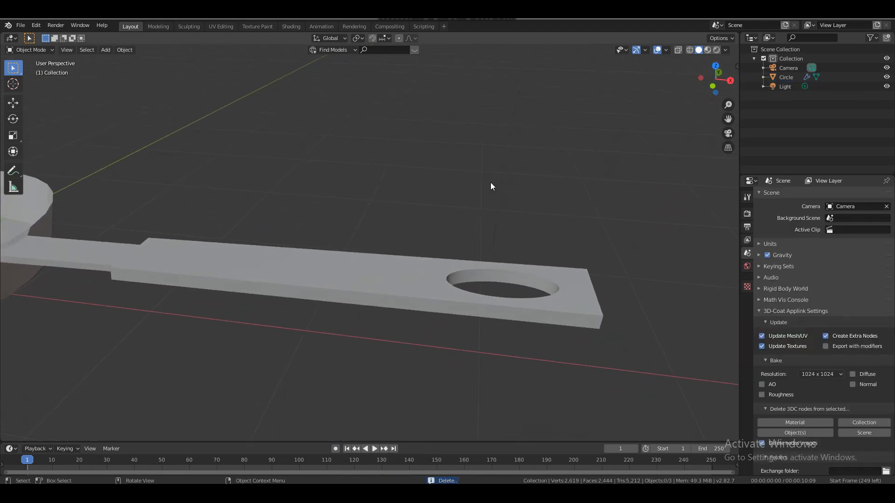
{"action": "scroll", "coordinate": [491, 183], "scroll_direction": "down", "scroll_amount": 6}
{"action": "left_click", "coordinate": [340, 246]}
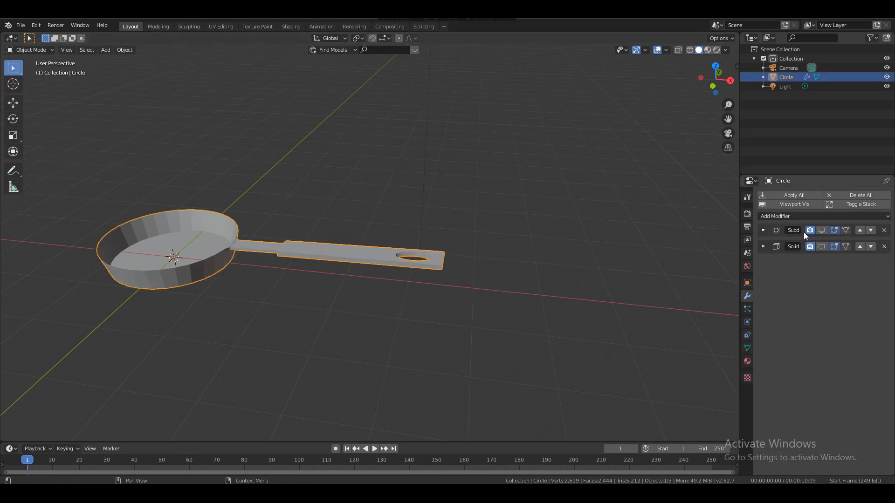
{"action": "left_click", "coordinate": [560, 233]}
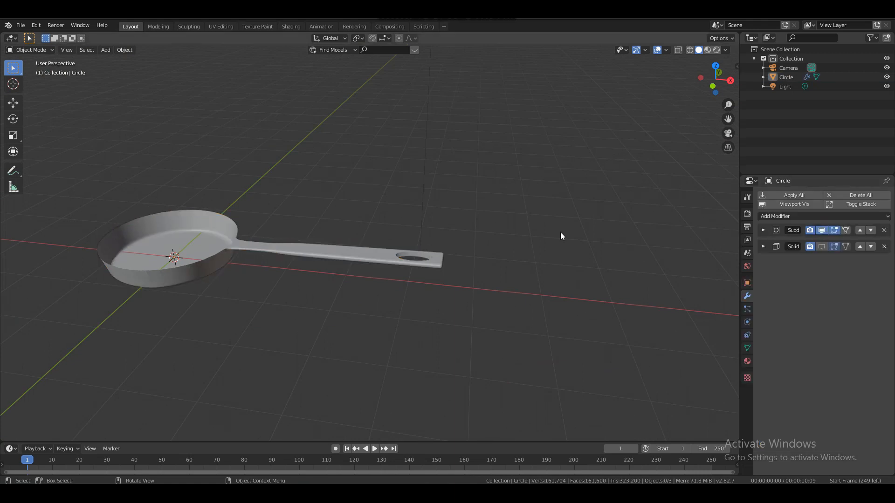
{"action": "left_click", "coordinate": [823, 246]}
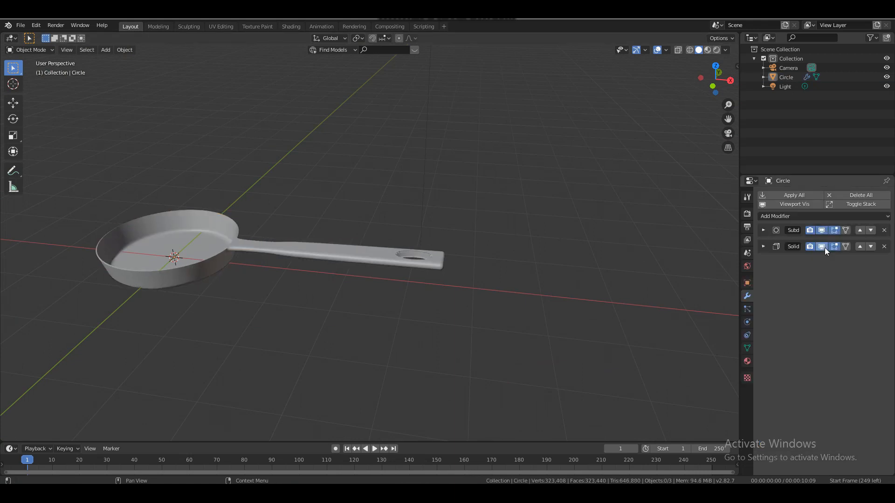
{"action": "scroll", "coordinate": [606, 213], "scroll_direction": "up", "scroll_amount": 5}
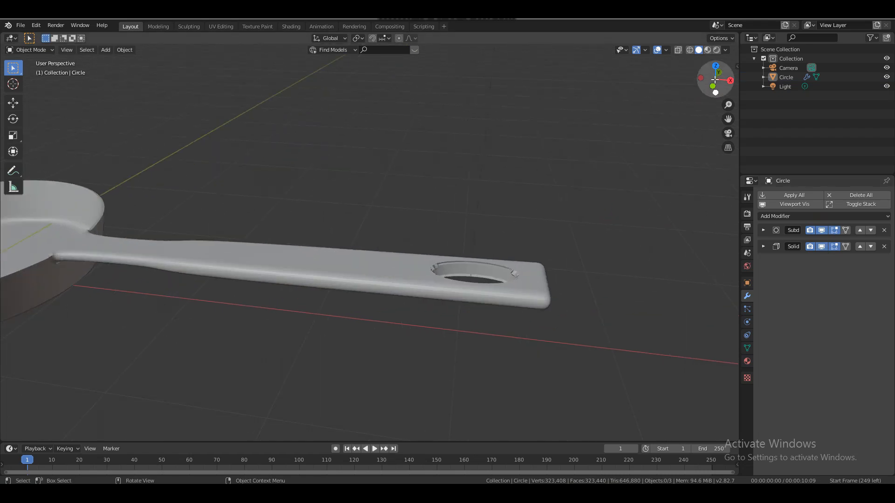
Enable Only Rim in the pan's Solidify modifier.
{"action": "left_click_drag", "start_coordinate": [715, 77], "coordinate": [725, 68]}
{"action": "left_click", "coordinate": [763, 246]}
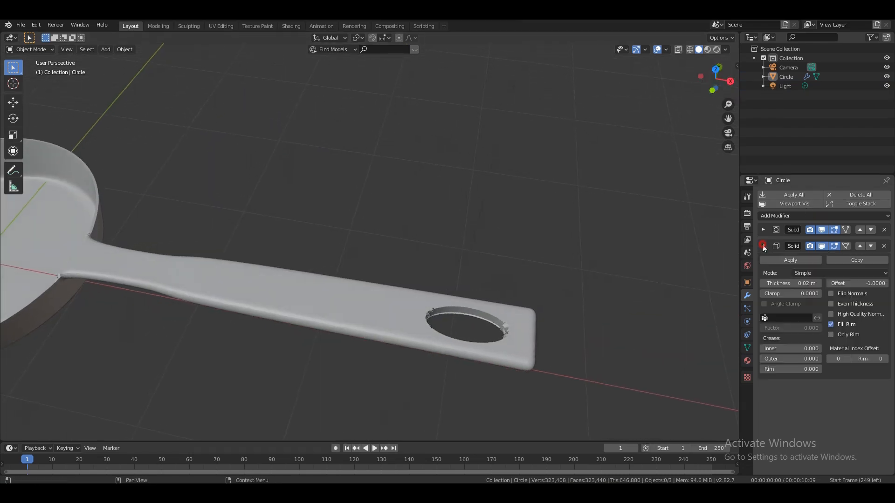
{"action": "left_click", "coordinate": [831, 335]}
{"action": "left_click_drag", "start_coordinate": [728, 118], "coordinate": [729, 120]}
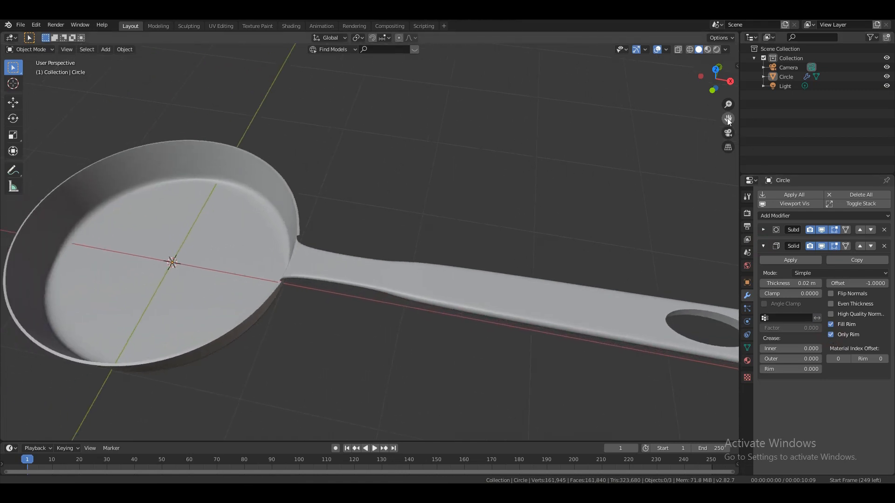
{"action": "left_click_drag", "start_coordinate": [716, 75], "coordinate": [720, 67]}
Turn off the viewport display of the Subdivision Surface and Solidify modifiers and open the pan's mesh for editing.
{"action": "left_click", "coordinate": [822, 230]}
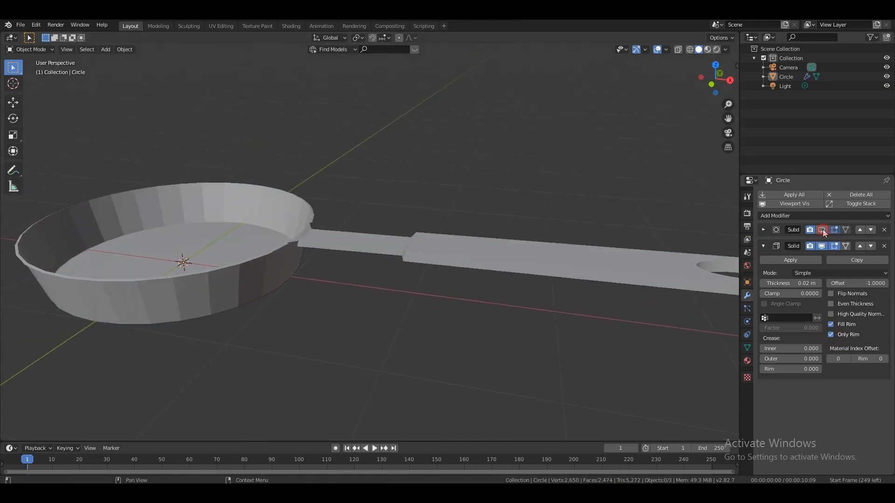
{"action": "left_click", "coordinate": [821, 247]}
{"action": "left_click_drag", "start_coordinate": [727, 118], "coordinate": [545, 283]}
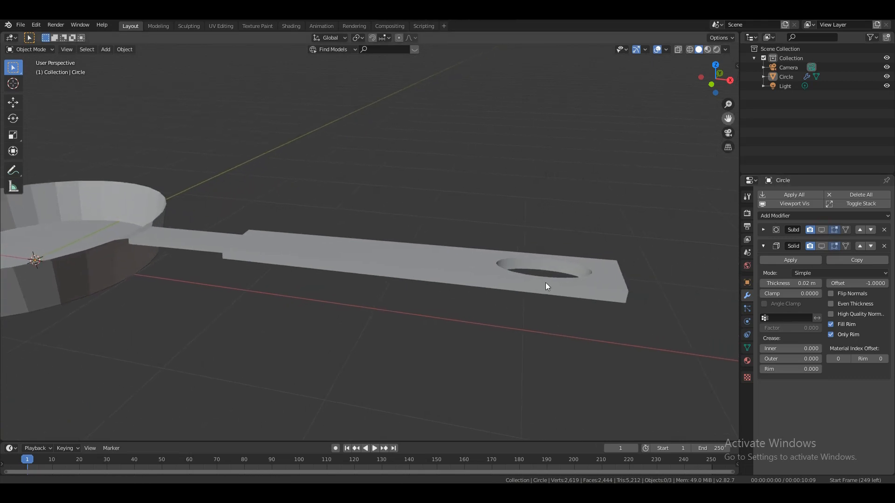
{"action": "left_click", "coordinate": [539, 289]}
{"action": "key", "text": "Tab"}
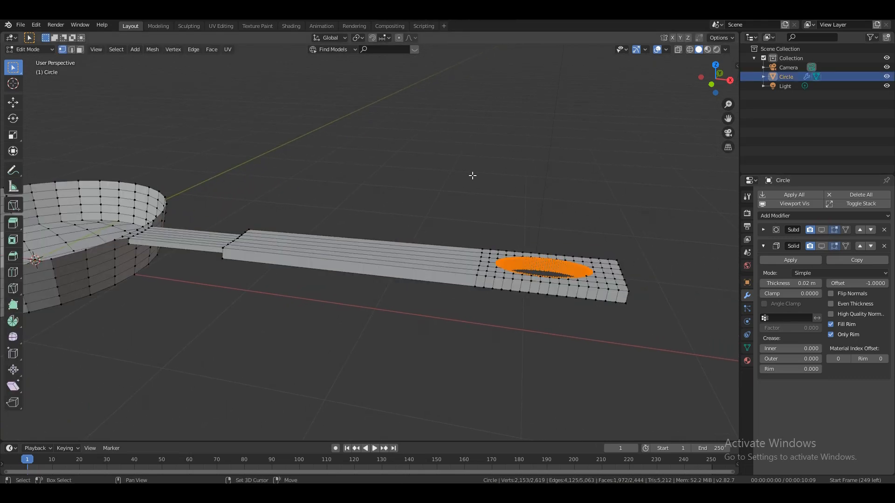
{"action": "left_click_drag", "start_coordinate": [472, 176], "coordinate": [665, 346]}
{"action": "left_click_drag", "start_coordinate": [715, 77], "coordinate": [736, 70]}
{"action": "left_click", "coordinate": [677, 50]}
{"action": "key", "text": "KP_1"}
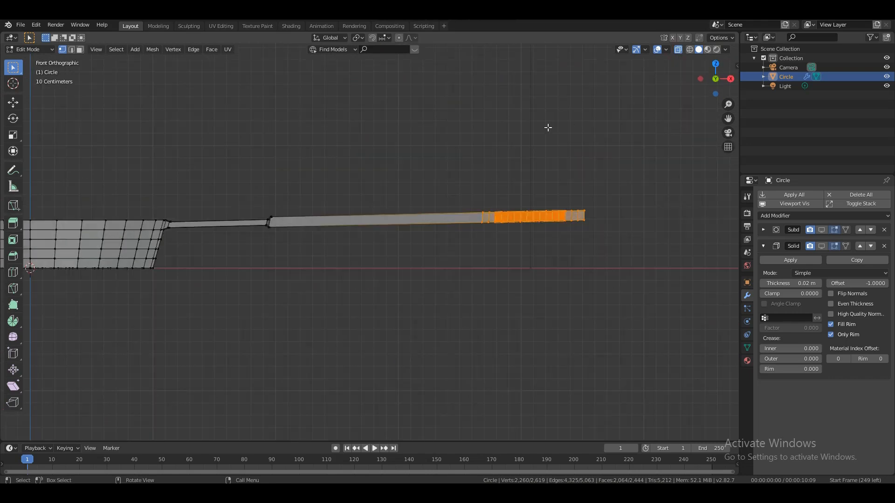
{"action": "left_click_drag", "start_coordinate": [451, 108], "coordinate": [631, 284]}
{"action": "left_click_drag", "start_coordinate": [239, 172], "coordinate": [516, 255], "text": "shift"}
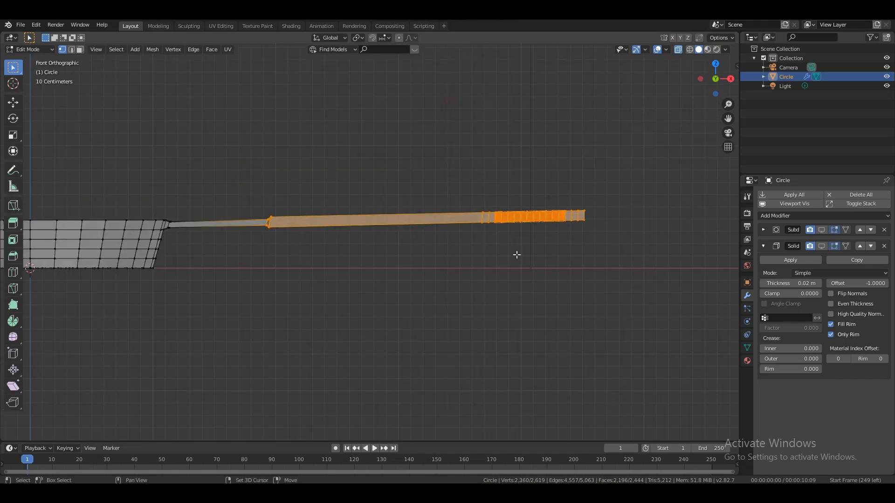
{"action": "left_click_drag", "start_coordinate": [713, 79], "coordinate": [692, 100]}
{"action": "left_click", "coordinate": [563, 126]}
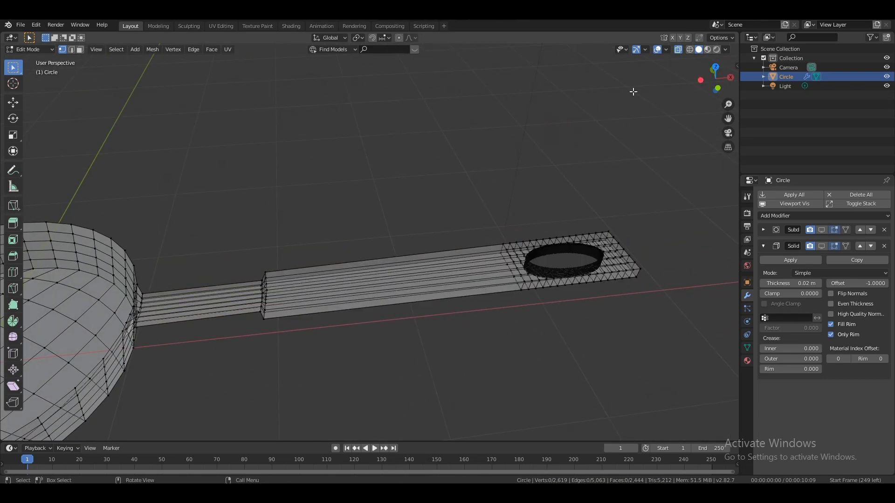
{"action": "left_click", "coordinate": [679, 47]}
Add 5 evenly spaced loop cuts across the handle's narrow neck and 10 across the wide grip before the hole section.
{"action": "key", "text": "ctrl+r"}
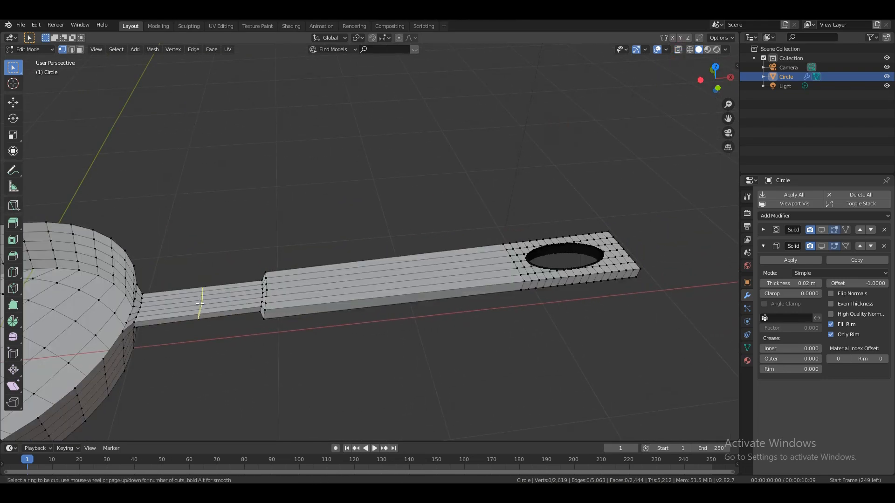
{"action": "scroll", "coordinate": [221, 294], "scroll_direction": "up", "scroll_amount": 4}
{"action": "left_click", "coordinate": [219, 296]}
{"action": "right_click", "coordinate": [210, 302]}
{"action": "key", "text": "ctrl+r"}
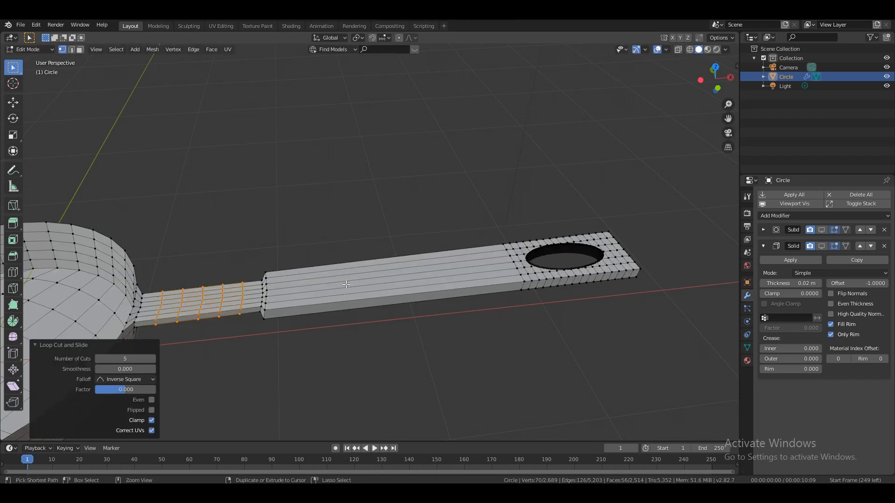
{"action": "scroll", "coordinate": [347, 284], "scroll_direction": "up", "scroll_amount": 9}
{"action": "left_click", "coordinate": [347, 284]}
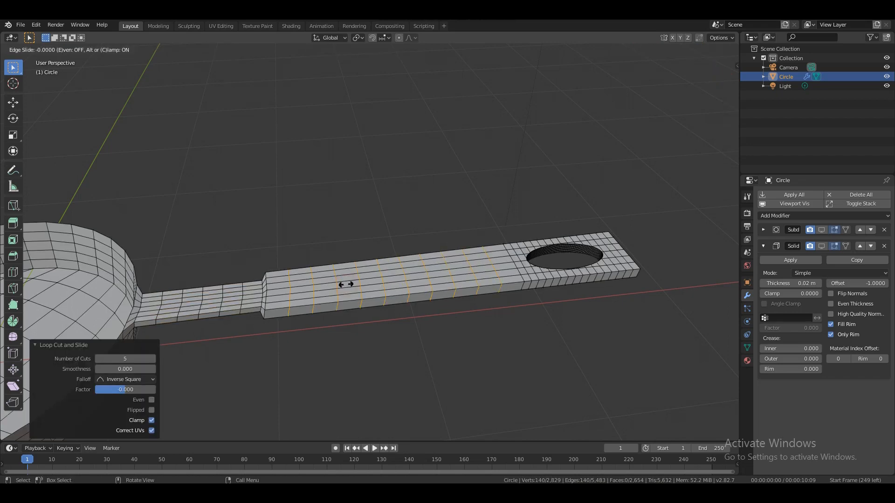
{"action": "right_click", "coordinate": [347, 284]}
Select the handle's entire wide grip, including the hole section, in see-through front view and set its Mean Crease to 1.00.
{"action": "key", "text": "KP_1"}
{"action": "left_click", "coordinate": [678, 50]}
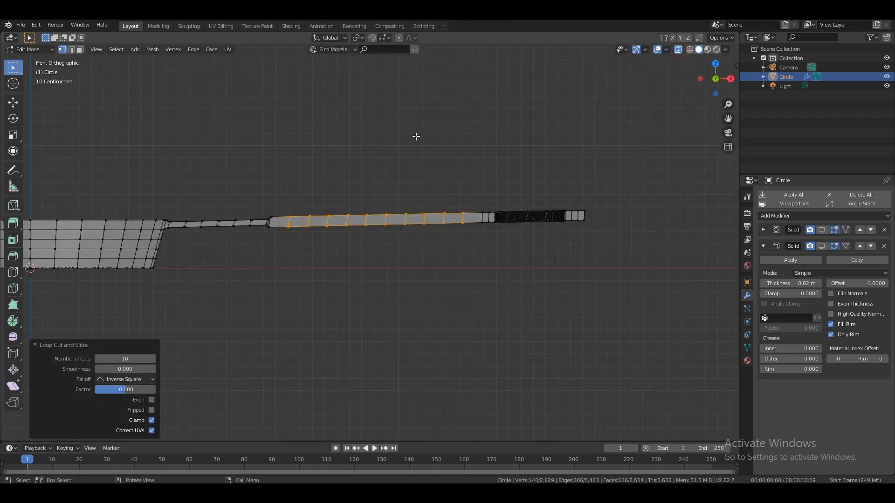
{"action": "left_click_drag", "start_coordinate": [256, 193], "coordinate": [729, 314]}
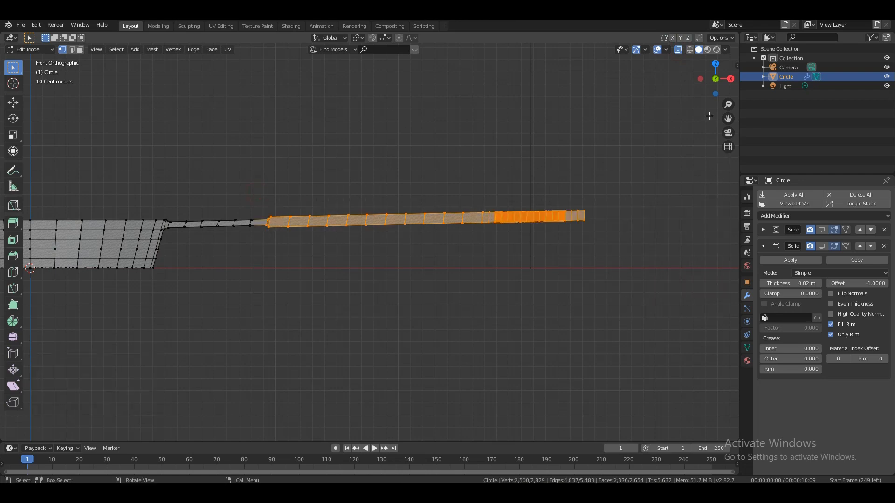
{"action": "left_click_drag", "start_coordinate": [713, 86], "coordinate": [716, 129]}
{"action": "left_click", "coordinate": [678, 50]}
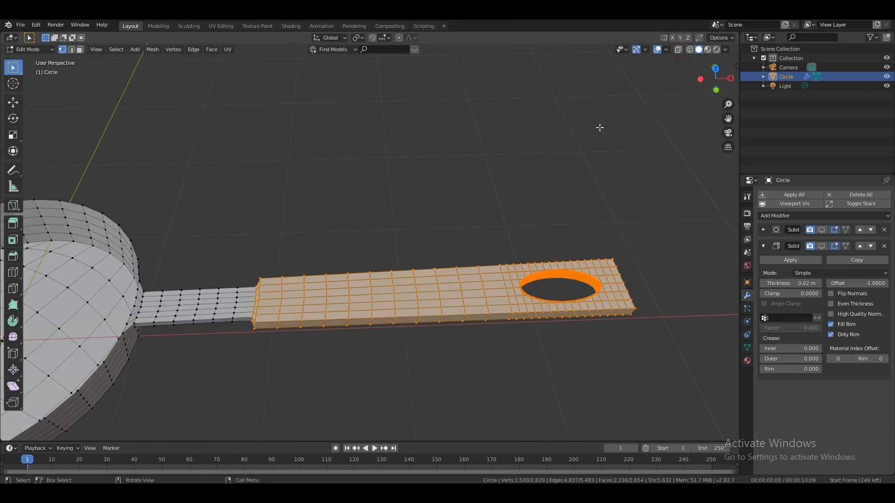
{"action": "key", "text": "n"}
{"action": "left_click_drag", "start_coordinate": [683, 164], "coordinate": [725, 164]}
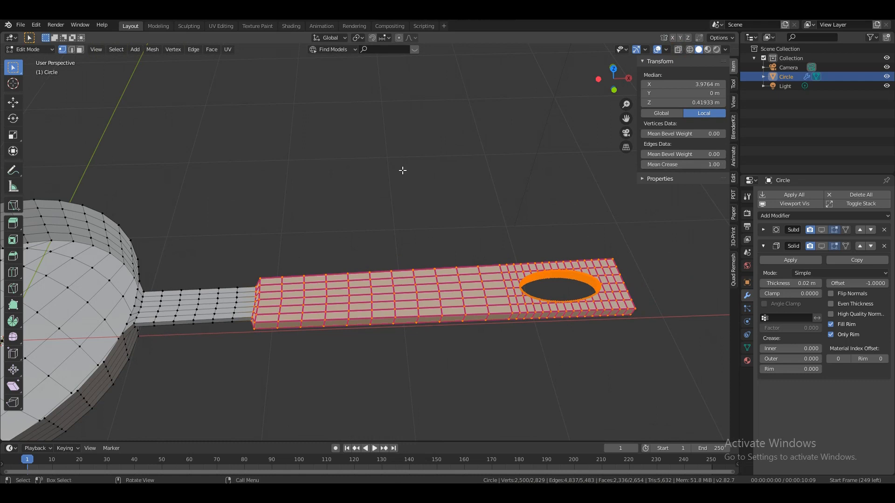
{"action": "key", "text": "n"}
{"action": "key", "text": "Tab"}
{"action": "left_click", "coordinate": [647, 98]}
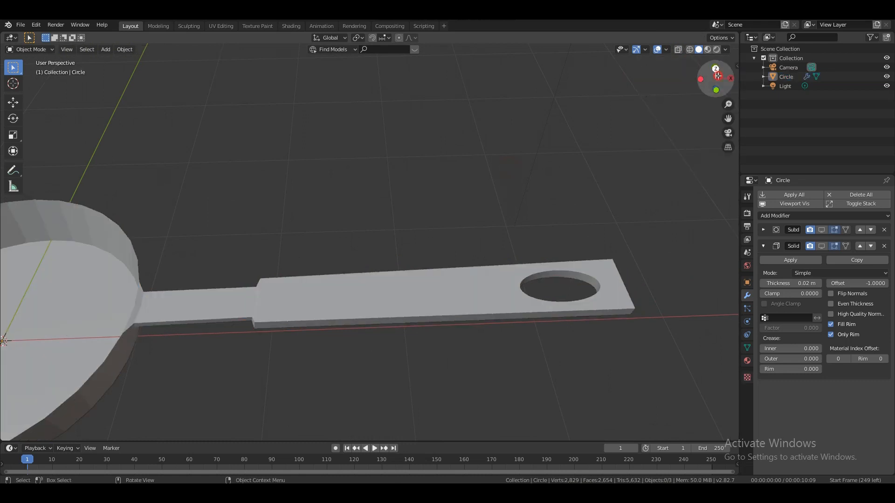
Turn the viewport display of the Subdivision Surface and Solidify modifiers back on and inspect the creased handle and pan.
{"action": "left_click_drag", "start_coordinate": [718, 76], "coordinate": [721, 83]}
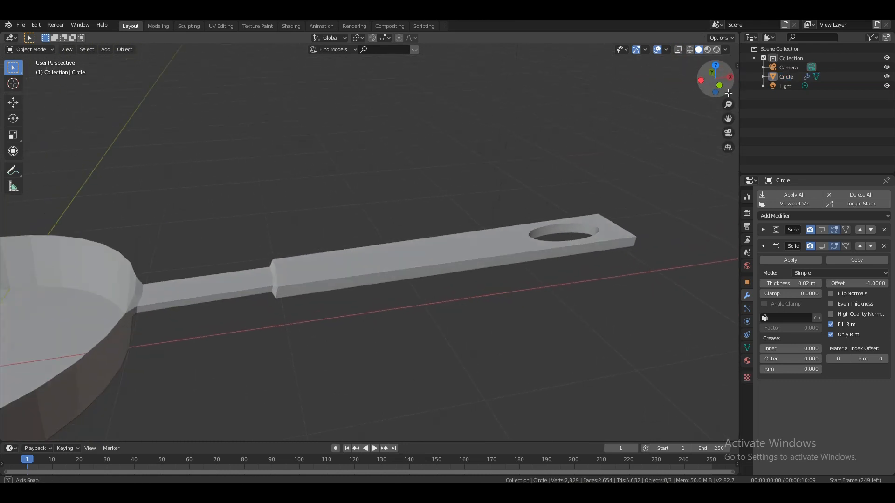
{"action": "left_click", "coordinate": [822, 230]}
{"action": "left_click", "coordinate": [821, 246]}
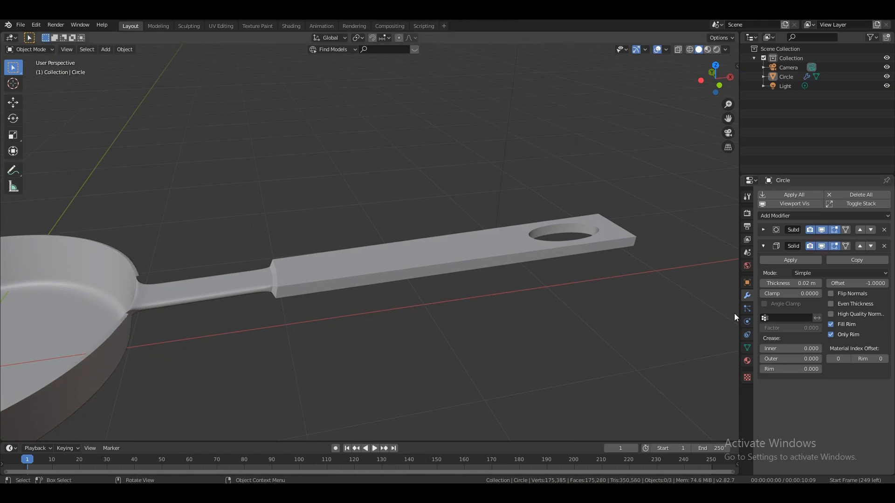
{"action": "left_click_drag", "start_coordinate": [728, 119], "coordinate": [728, 114]}
{"action": "left_click_drag", "start_coordinate": [718, 79], "coordinate": [685, 80]}
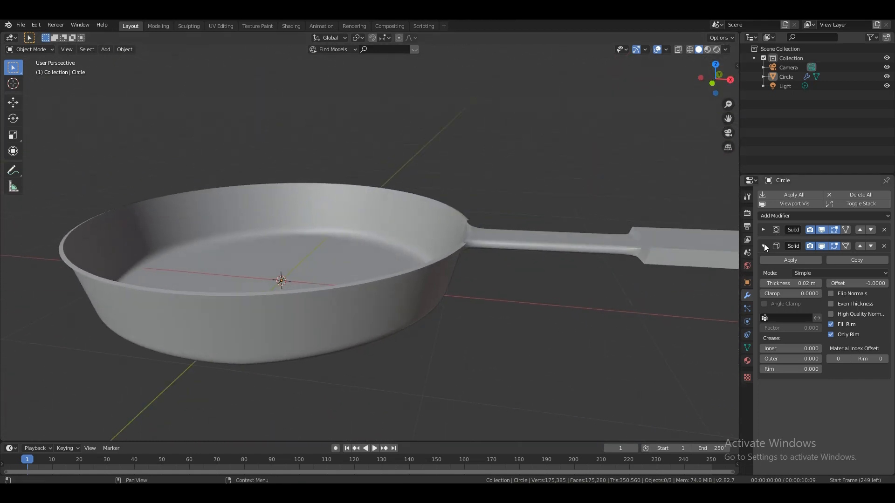
Expand the Subdivision Surface modifier's settings and apply Shade Smooth to the pan.
{"action": "left_click", "coordinate": [763, 246]}
{"action": "left_click", "coordinate": [763, 229]}
{"action": "left_click", "coordinate": [616, 248]}
{"action": "right_click", "coordinate": [616, 248]}
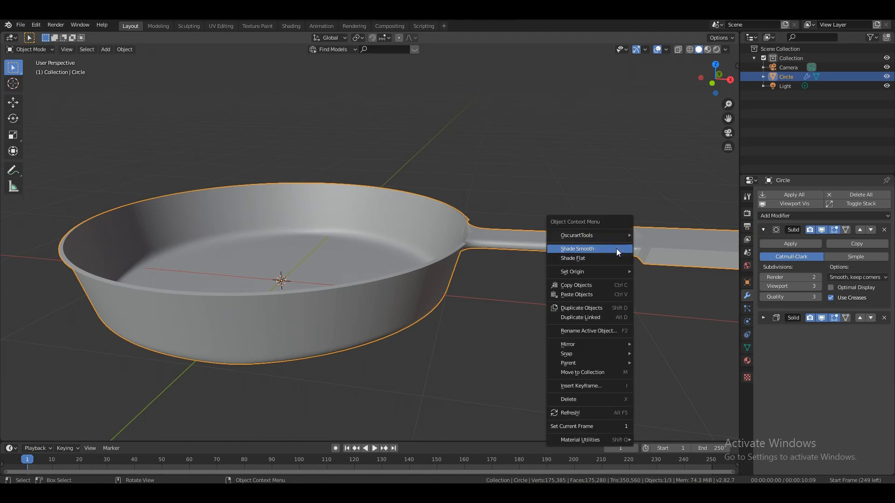
{"action": "left_click", "coordinate": [608, 249]}
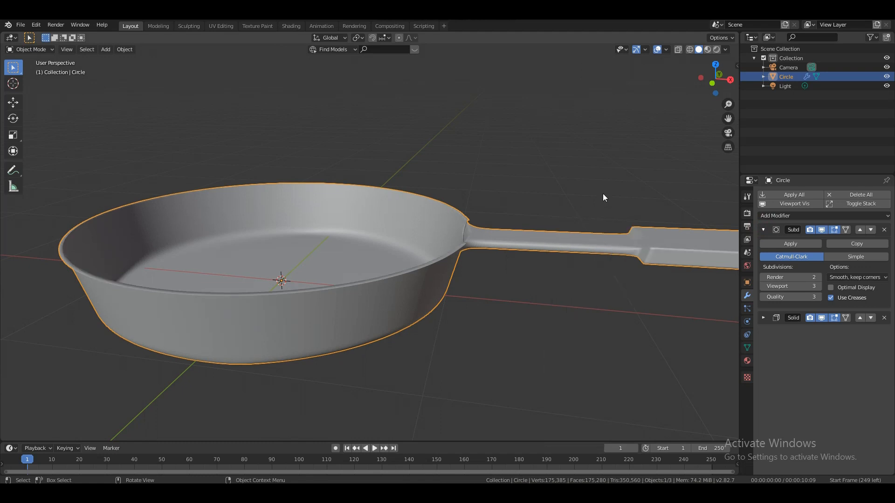
{"action": "key", "text": "alt+a"}
Inspect the edges of the handle's hole and set the Subdivision Surface modifier's viewport level to 4.
{"action": "mouse_move", "coordinate": [713, 96]}
{"action": "left_mouse_down"}
{"action": "mouse_move", "coordinate": [697, 125]}
{"action": "mouse_move", "coordinate": [664, 112]}
{"action": "mouse_move", "coordinate": [867, 91]}
{"action": "mouse_move", "coordinate": [619, 118]}
{"action": "mouse_move", "coordinate": [710, 84]}
{"action": "mouse_move", "coordinate": [727, 118]}
{"action": "mouse_move", "coordinate": [741, 112]}
{"action": "mouse_move", "coordinate": [717, 90]}
{"action": "left_mouse_up"}
{"action": "scroll", "coordinate": [585, 296], "scroll_direction": "up", "scroll_amount": 5}
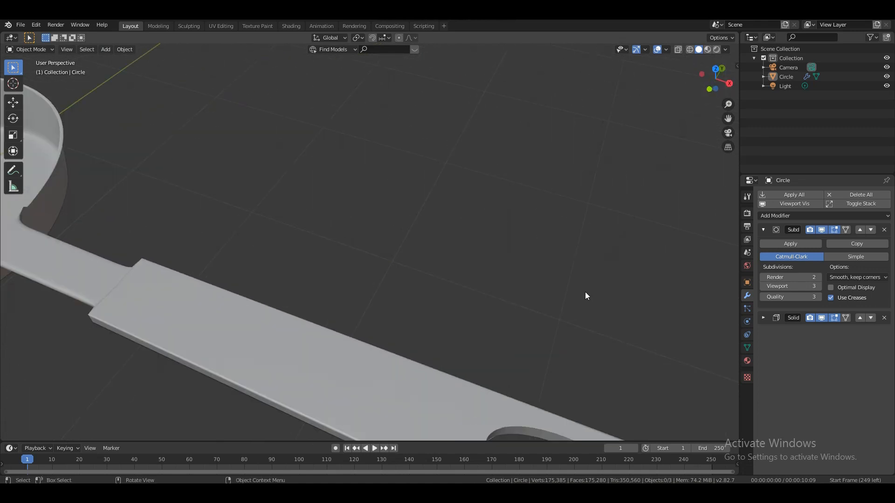
{"action": "left_click_drag", "start_coordinate": [725, 121], "coordinate": [518, 254]}
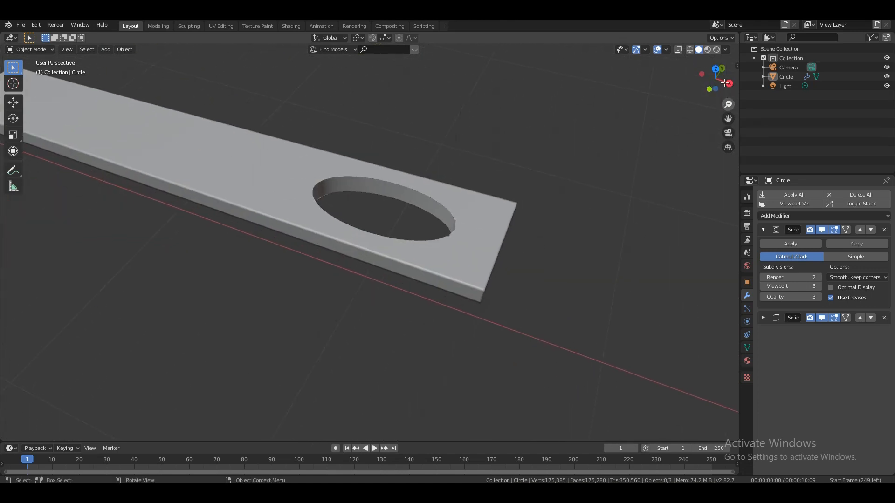
{"action": "left_click_drag", "start_coordinate": [725, 83], "coordinate": [749, 83]}
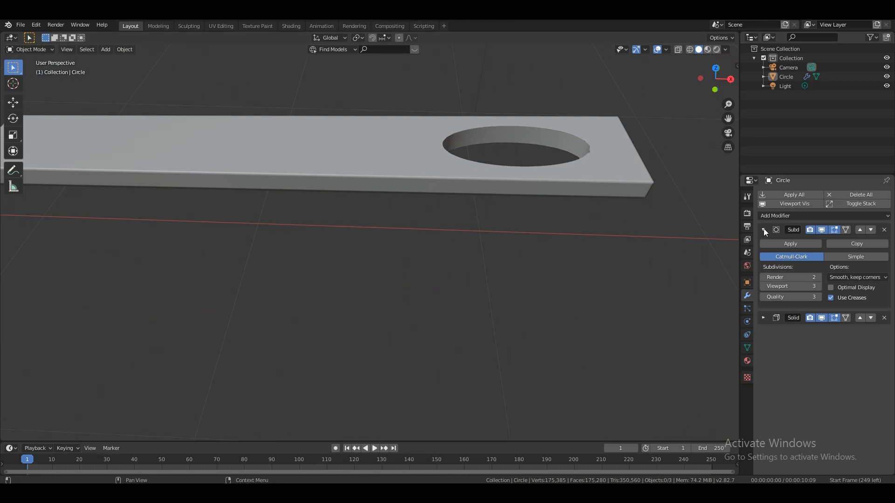
{"action": "left_click", "coordinate": [763, 229]}
{"action": "left_click", "coordinate": [763, 229]}
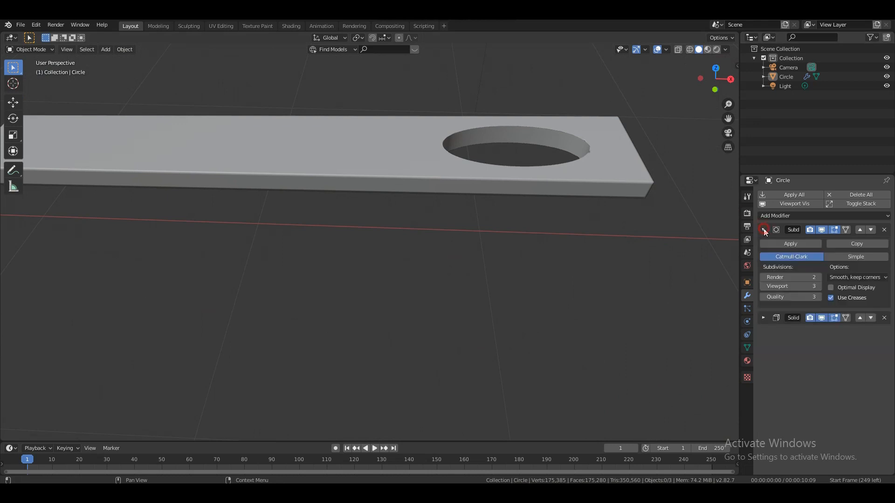
{"action": "left_click", "coordinate": [818, 286]}
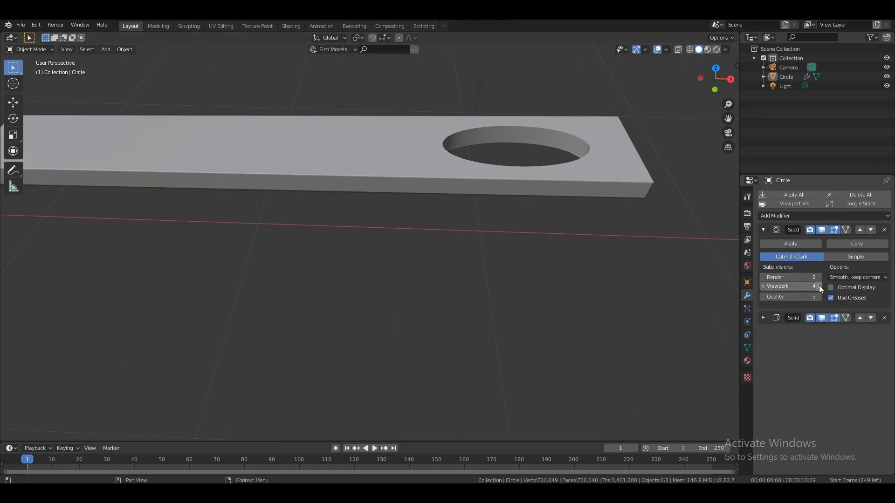
{"action": "left_click", "coordinate": [762, 286]}
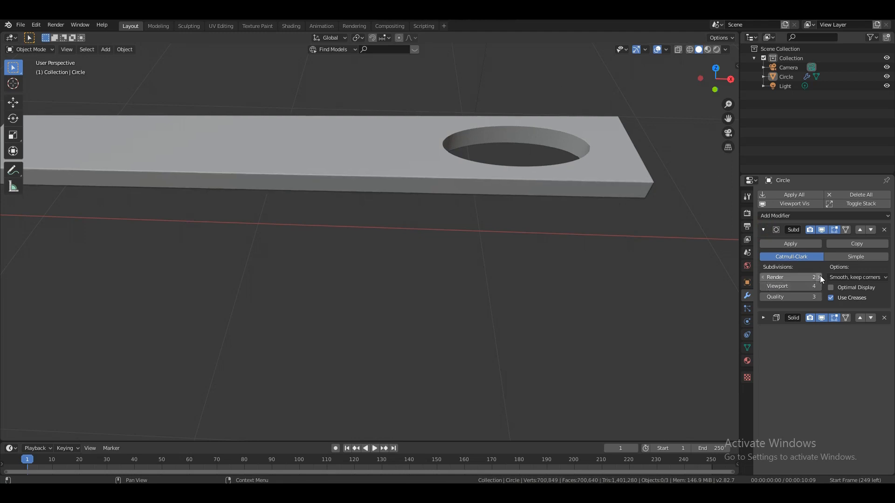
{"action": "left_click", "coordinate": [763, 229]}
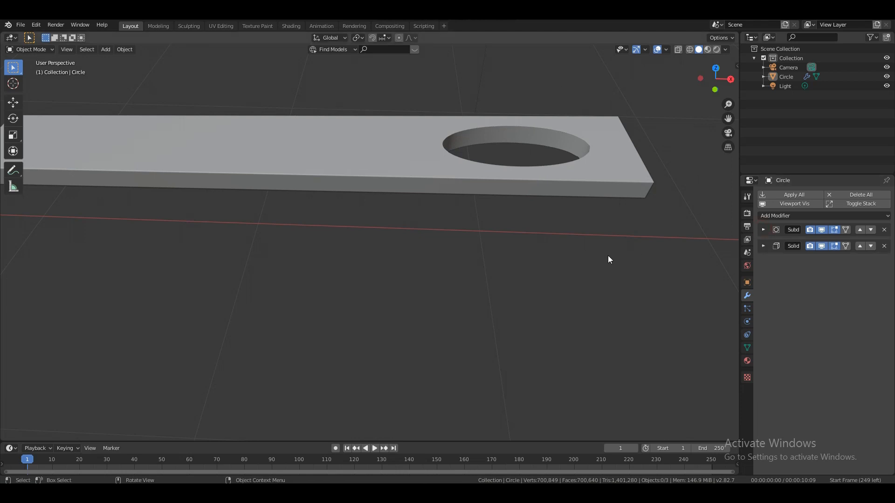
Select the pan and create a new material for it.
{"action": "scroll", "coordinate": [608, 256], "scroll_direction": "down", "scroll_amount": 3}
{"action": "left_click_drag", "start_coordinate": [716, 77], "coordinate": [892, 100]}
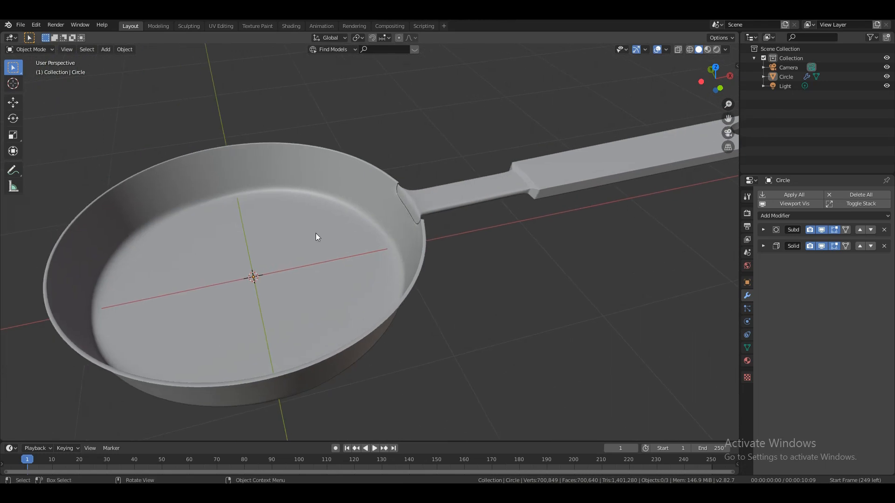
{"action": "left_click", "coordinate": [314, 233]}
{"action": "left_click", "coordinate": [747, 360]}
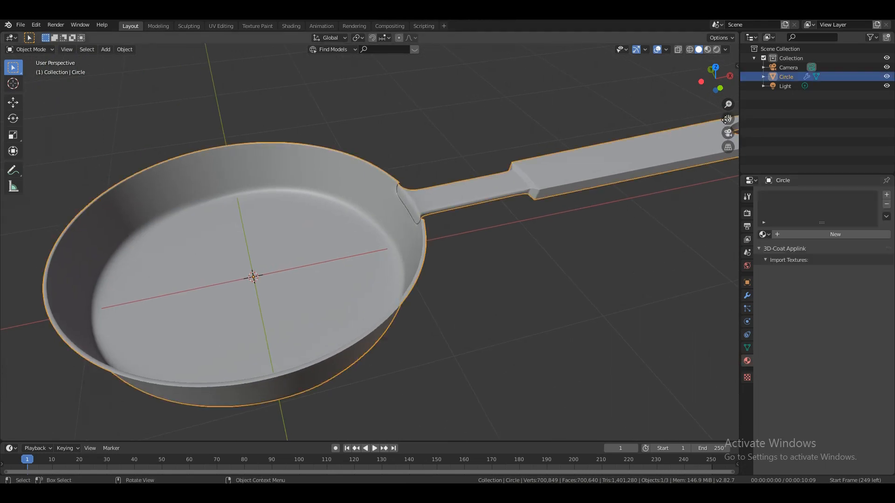
{"action": "left_click_drag", "start_coordinate": [728, 119], "coordinate": [459, 119]}
{"action": "scroll", "coordinate": [475, 141], "scroll_direction": "down", "scroll_amount": 2}
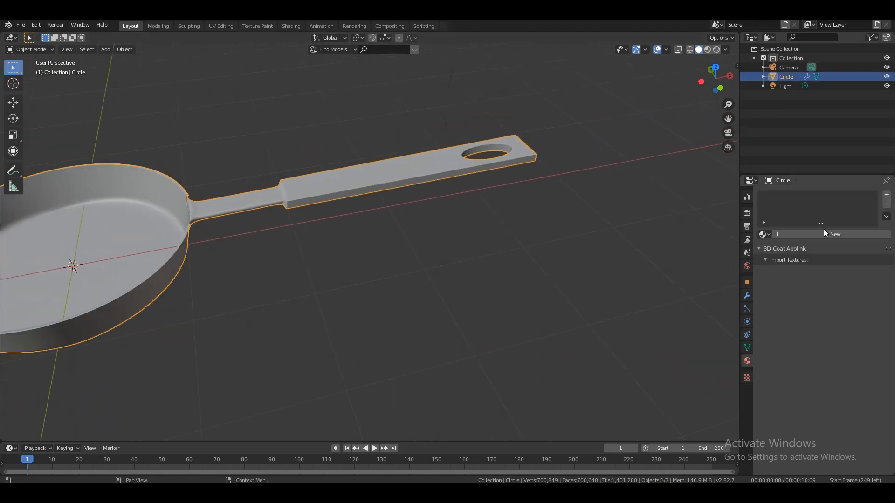
{"action": "left_click", "coordinate": [821, 235]}
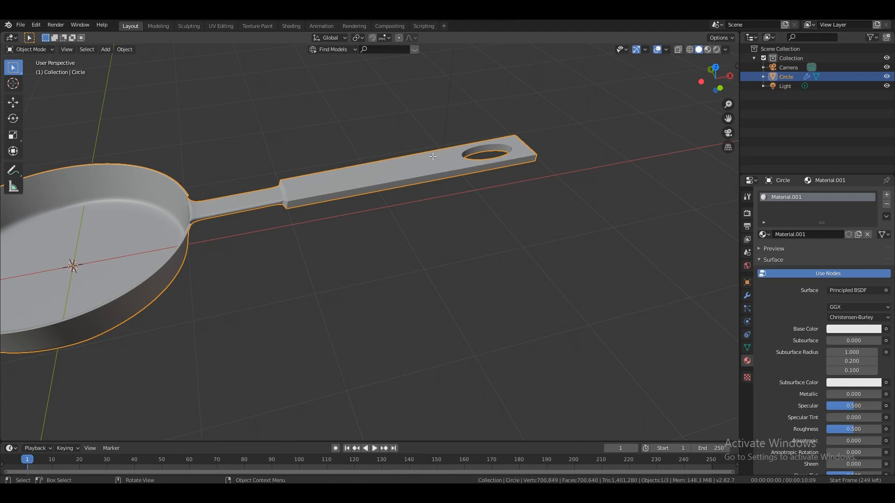
In Edit Mode with face selection, box-select all faces of the handle's thick grip through the mesh in front view with X-ray.
{"action": "key", "text": "Tab"}
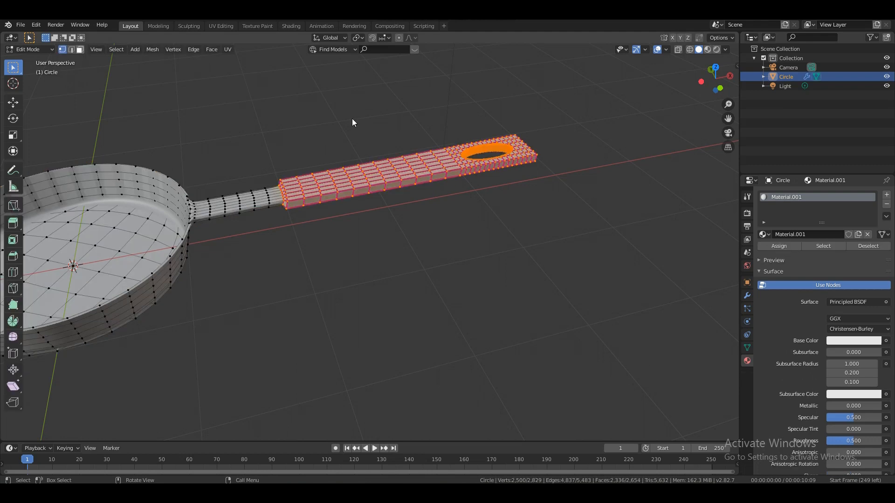
{"action": "key", "text": "3"}
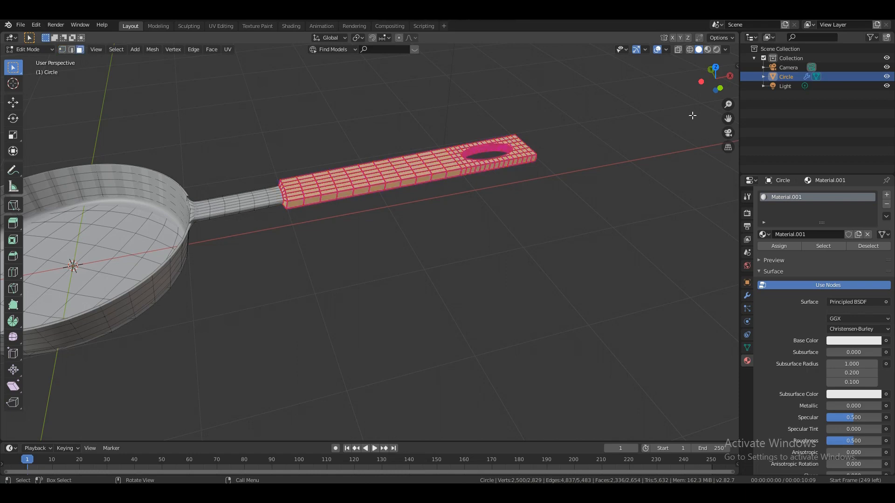
{"action": "left_click_drag", "start_coordinate": [718, 87], "coordinate": [724, 68]}
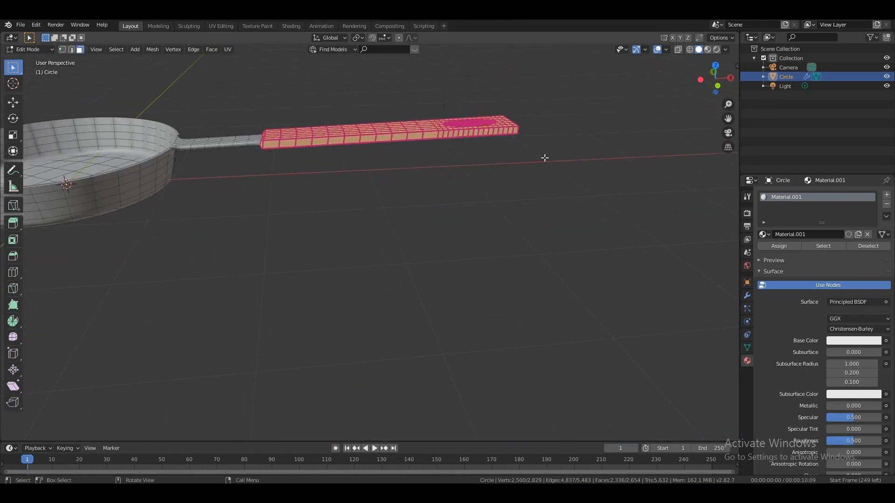
{"action": "key", "text": "KP_1"}
{"action": "left_click_drag", "start_coordinate": [728, 118], "coordinate": [499, 155]}
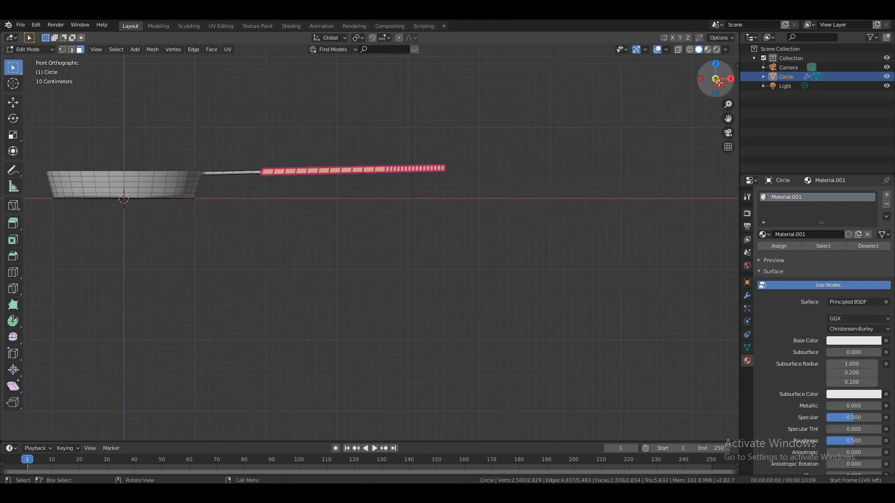
{"action": "left_click_drag", "start_coordinate": [715, 80], "coordinate": [731, 89]}
{"action": "key", "text": "KP_1"}
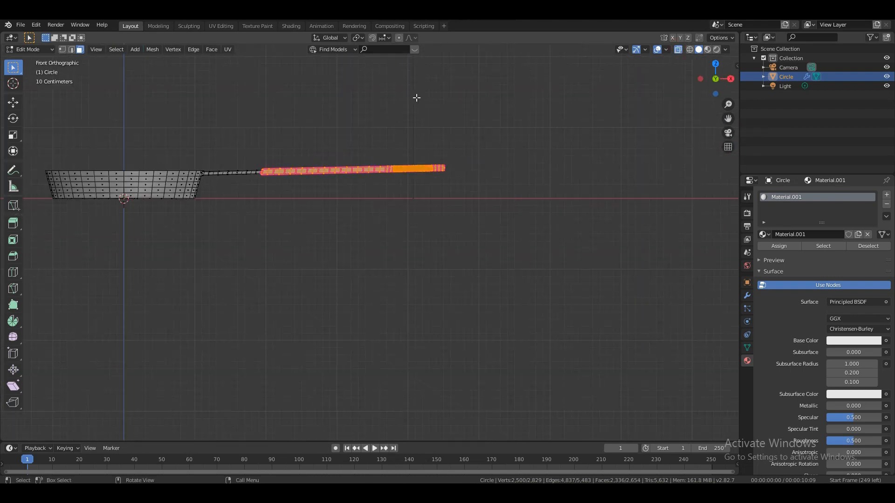
{"action": "left_click_drag", "start_coordinate": [259, 114], "coordinate": [673, 250]}
{"action": "left_click_drag", "start_coordinate": [710, 89], "coordinate": [726, 79]}
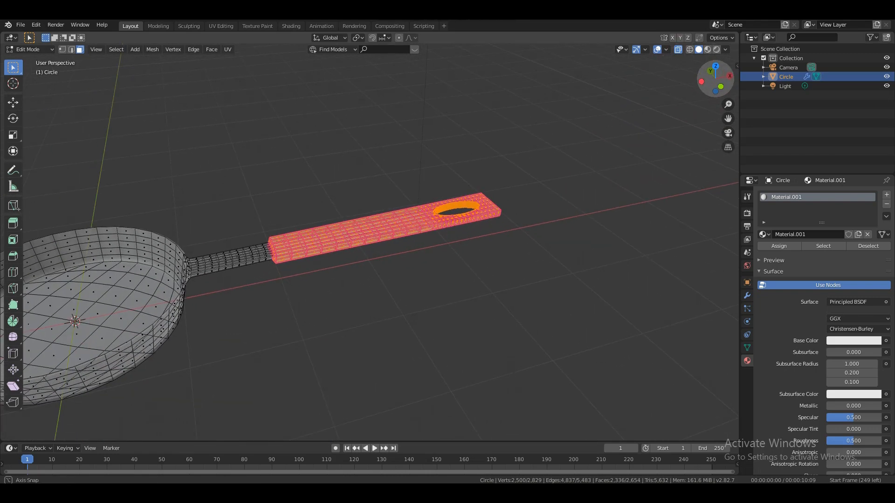
{"action": "left_click", "coordinate": [678, 51]}
{"action": "mouse_move", "coordinate": [713, 73]}
{"action": "left_mouse_down"}
{"action": "mouse_move", "coordinate": [742, 93]}
{"action": "mouse_move", "coordinate": [713, 70]}
{"action": "left_mouse_up"}
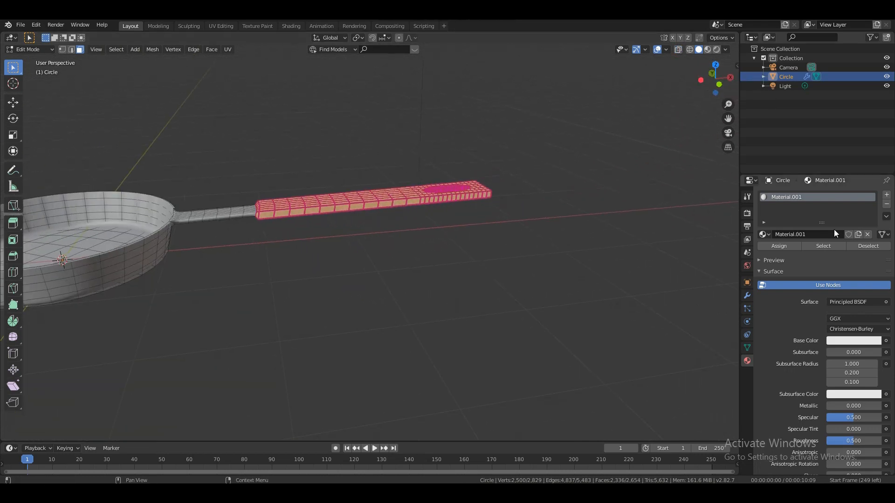
Add a second material slot with a new black material, assign it to the grip faces, and preview the materials in Object Mode.
{"action": "left_click", "coordinate": [886, 196]}
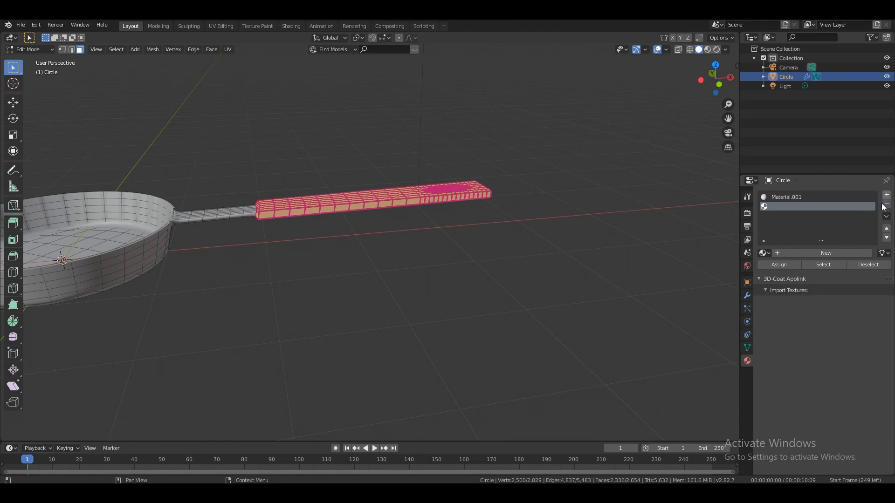
{"action": "left_click", "coordinate": [810, 255]}
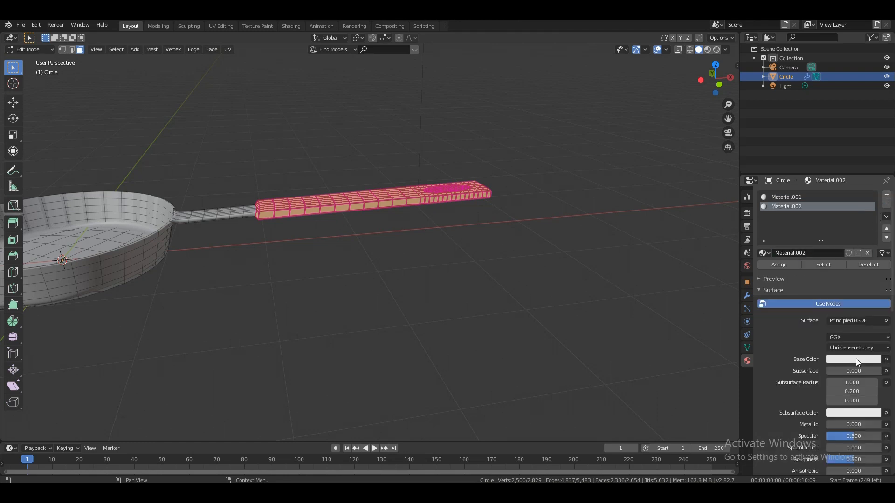
{"action": "left_click", "coordinate": [853, 360]}
{"action": "left_click_drag", "start_coordinate": [875, 263], "coordinate": [875, 296]}
{"action": "left_click", "coordinate": [779, 265]}
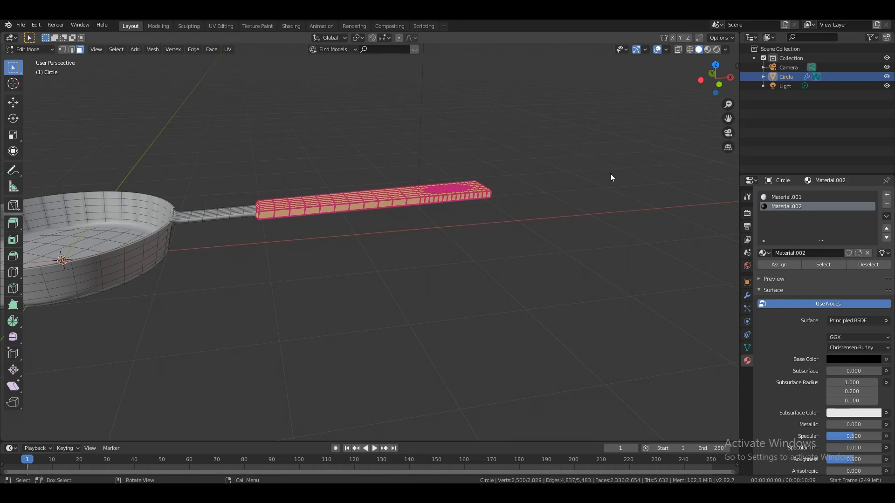
{"action": "key", "text": "Tab"}
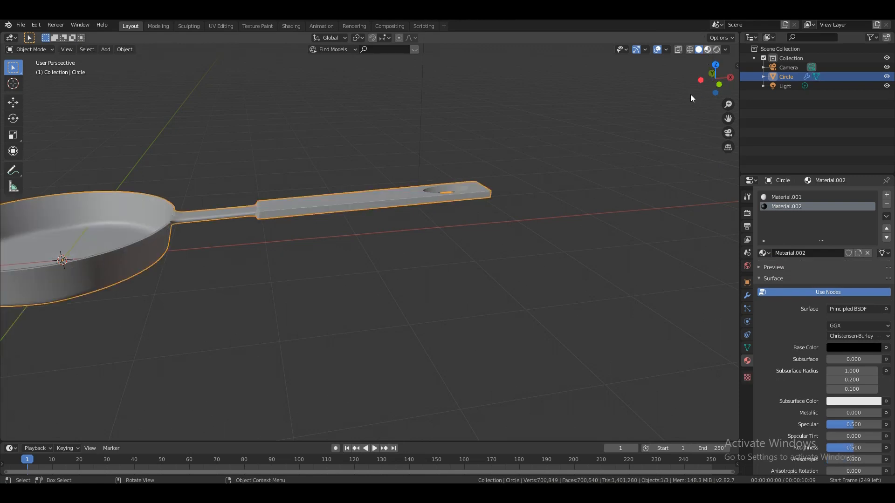
{"action": "mouse_move", "coordinate": [713, 78]}
{"action": "left_mouse_down"}
{"action": "mouse_move", "coordinate": [704, 87]}
{"action": "mouse_move", "coordinate": [710, 82]}
{"action": "mouse_move", "coordinate": [731, 112]}
{"action": "mouse_move", "coordinate": [885, 82]}
{"action": "mouse_move", "coordinate": [682, 69]}
{"action": "left_mouse_up"}
Set the Subdivision Surface modifier's render and viewport levels to 3.
{"action": "left_click", "coordinate": [746, 296]}
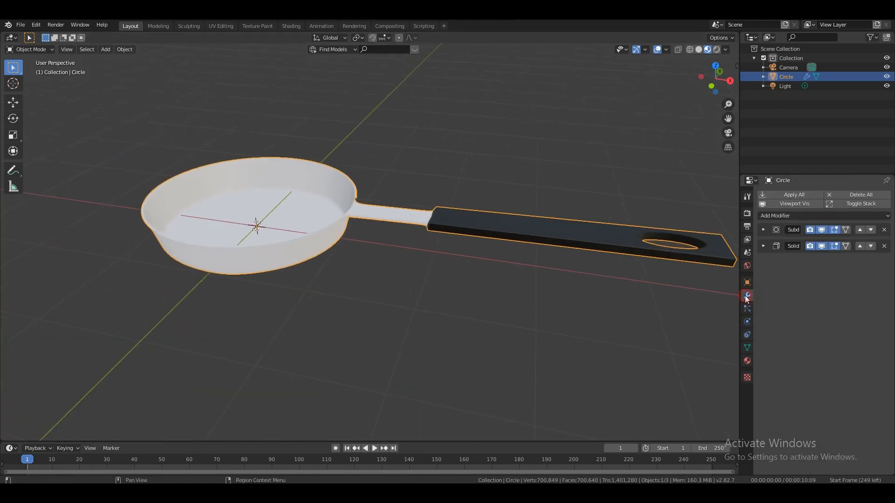
{"action": "left_click", "coordinate": [764, 230]}
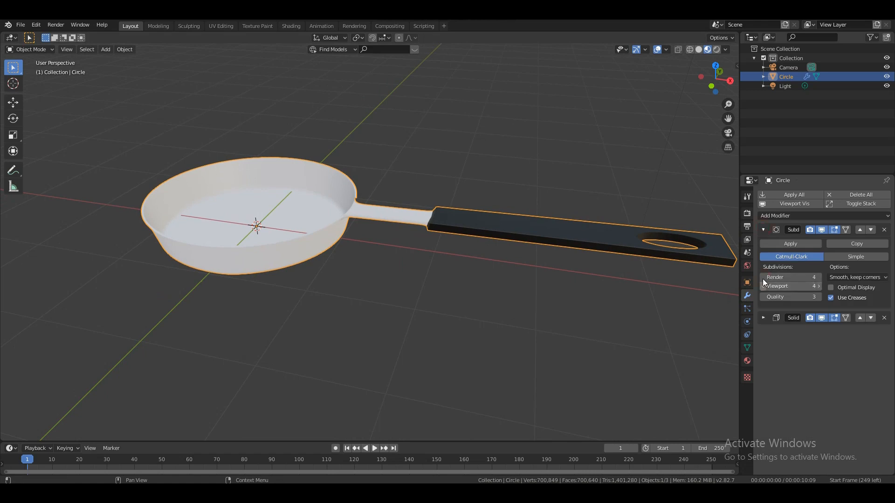
{"action": "left_click", "coordinate": [762, 285]}
{"action": "left_click", "coordinate": [763, 278]}
{"action": "left_click", "coordinate": [821, 230]}
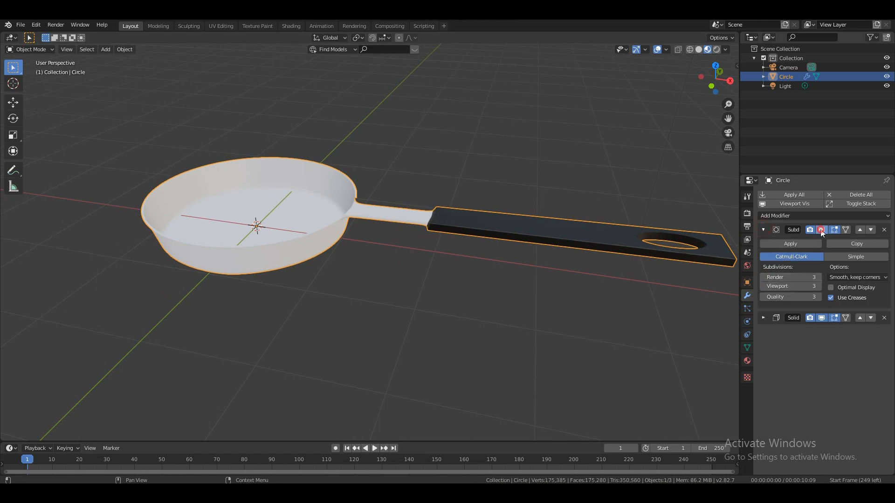
{"action": "left_click", "coordinate": [763, 230]}
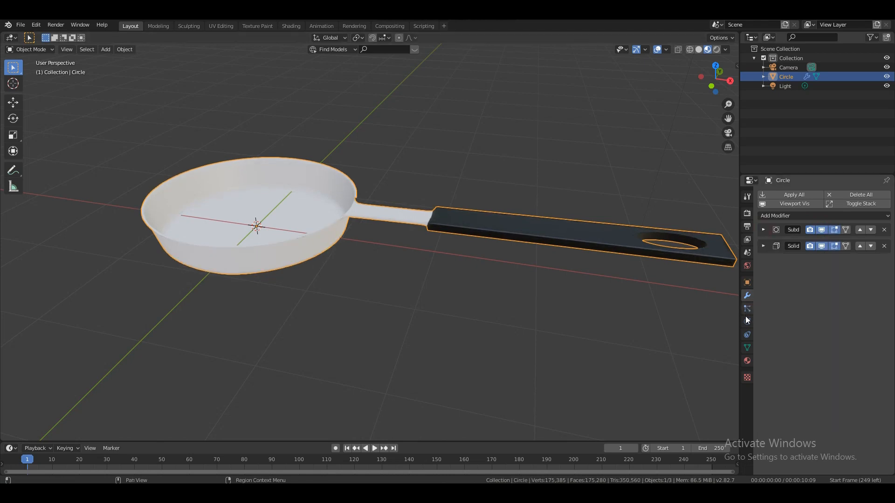
Set Material.001 to Metallic 1.000, Specular 0.475 and Roughness 0.300, and inspect the deselected pan from several angles.
{"action": "left_click", "coordinate": [746, 361]}
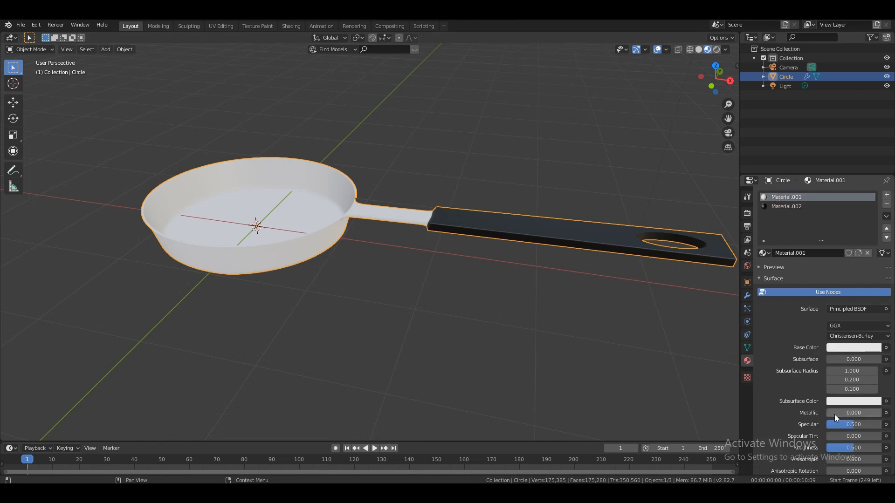
{"action": "left_click_drag", "start_coordinate": [835, 413], "coordinate": [885, 413]}
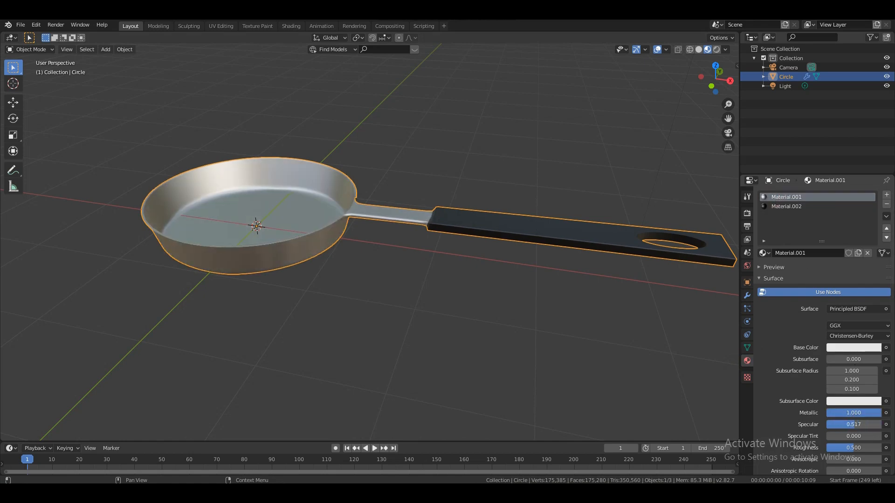
{"action": "left_click_drag", "start_coordinate": [849, 447], "coordinate": [837, 447]}
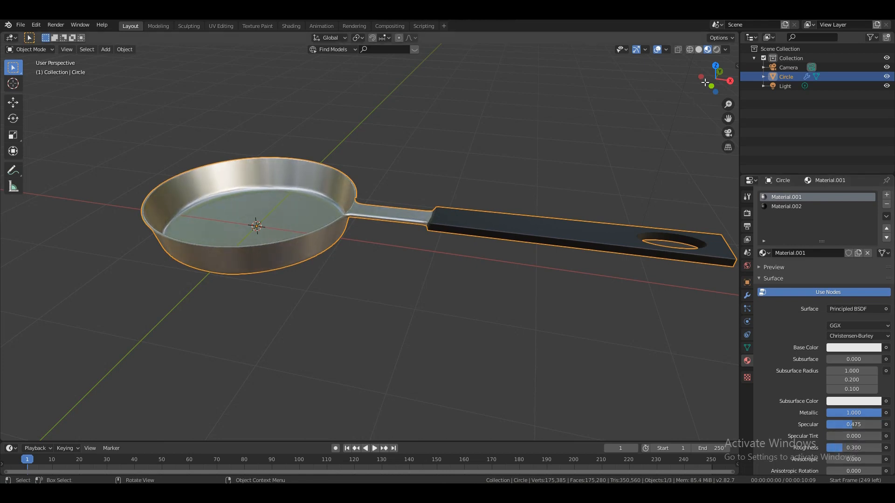
{"action": "left_click_drag", "start_coordinate": [715, 77], "coordinate": [662, 75]}
{"action": "left_click", "coordinate": [694, 323]}
{"action": "left_click_drag", "start_coordinate": [429, 135], "coordinate": [594, 188]}
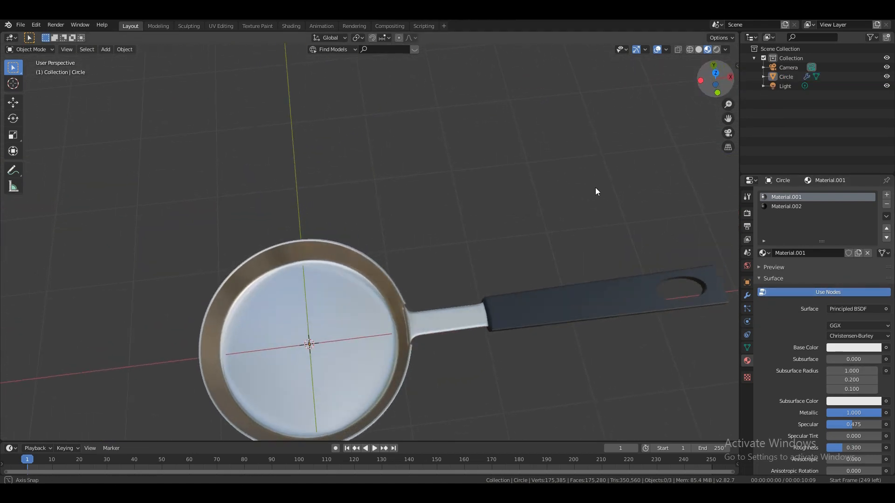
{"action": "key", "text": "KP_7"}
{"action": "left_click_drag", "start_coordinate": [727, 119], "coordinate": [690, 20]}
{"action": "left_click_drag", "start_coordinate": [718, 88], "coordinate": [792, 107]}
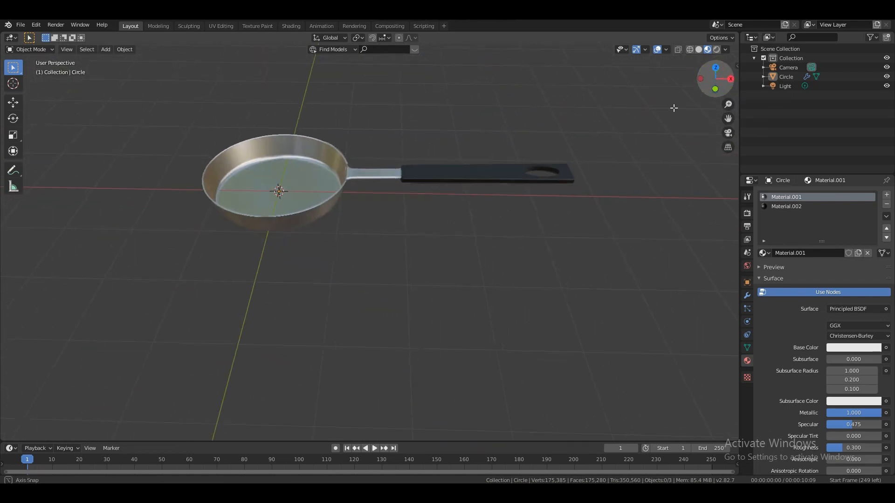
Set the Roughness of the grip's black material to 1.000 and inspect the pan from above.
{"action": "left_click", "coordinate": [785, 206]}
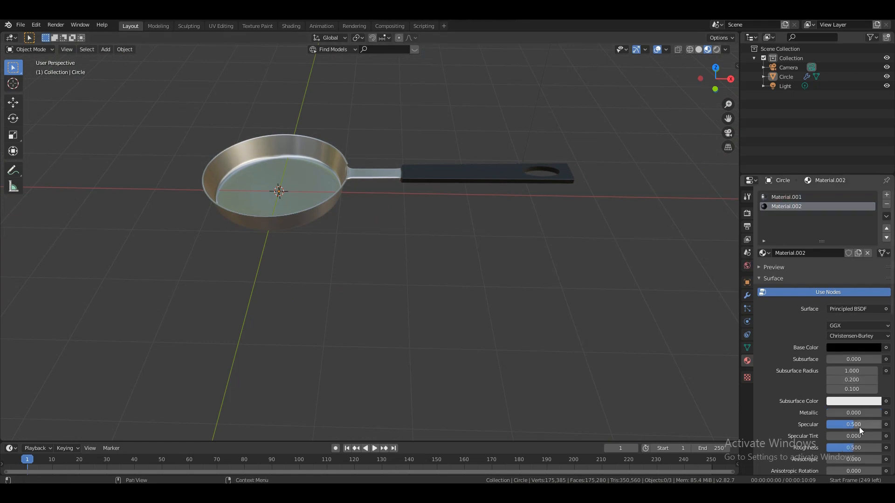
{"action": "left_click_drag", "start_coordinate": [858, 447], "coordinate": [883, 449]}
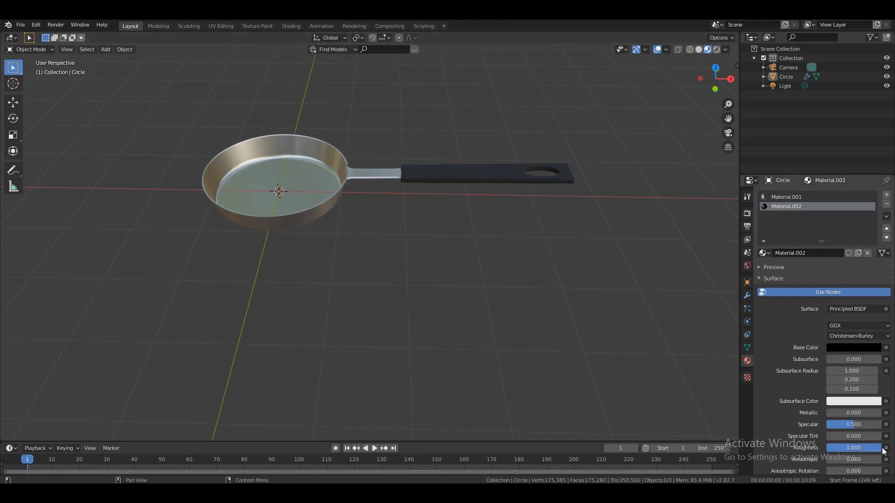
{"action": "left_click_drag", "start_coordinate": [716, 80], "coordinate": [736, 97]}
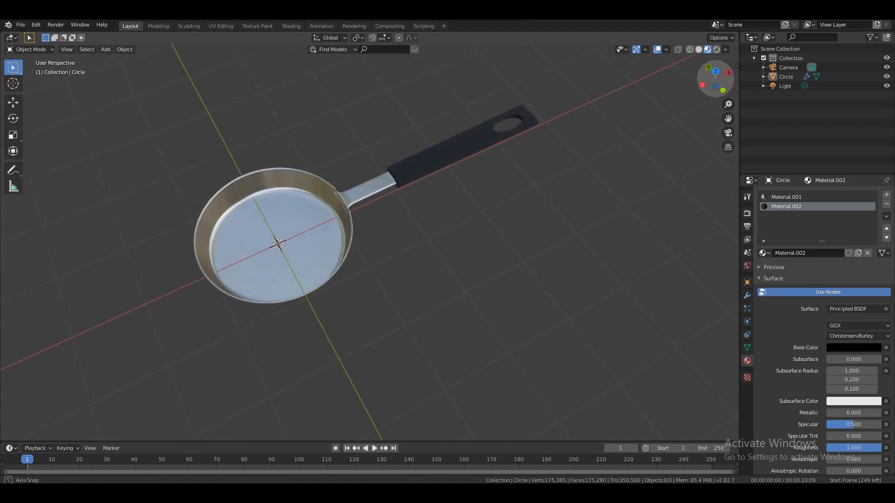